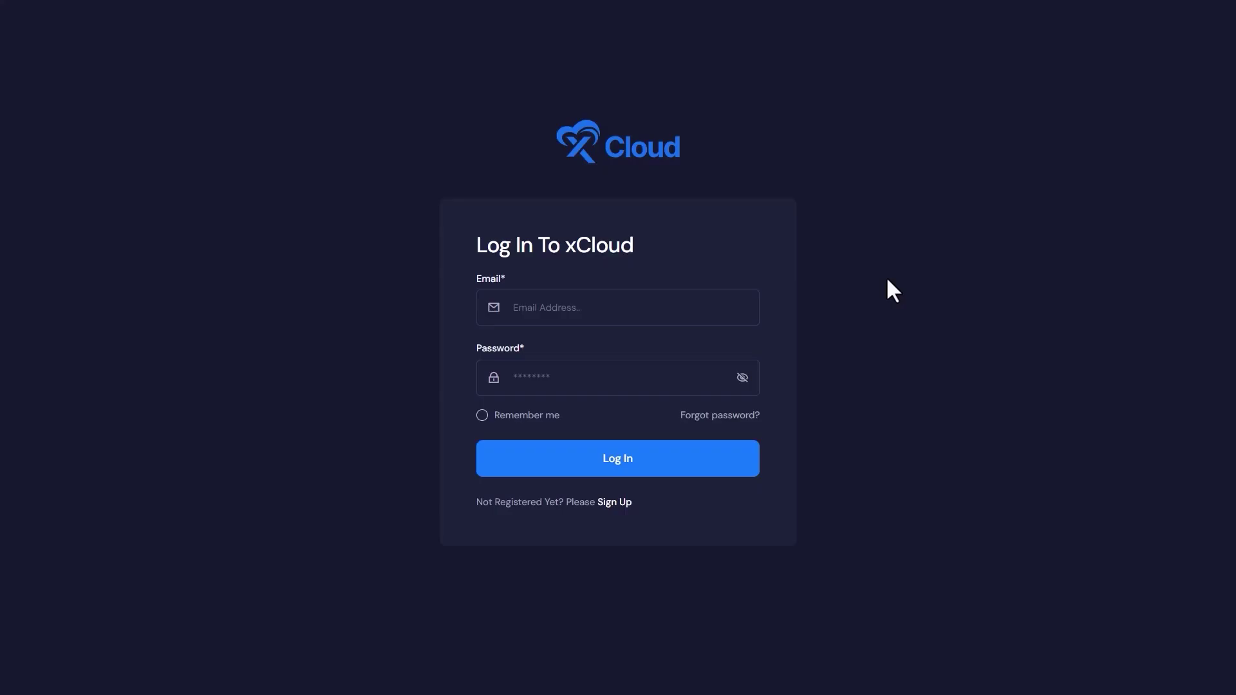
Enter the account e-mail address and password in the xCloud login form
click(742, 306)
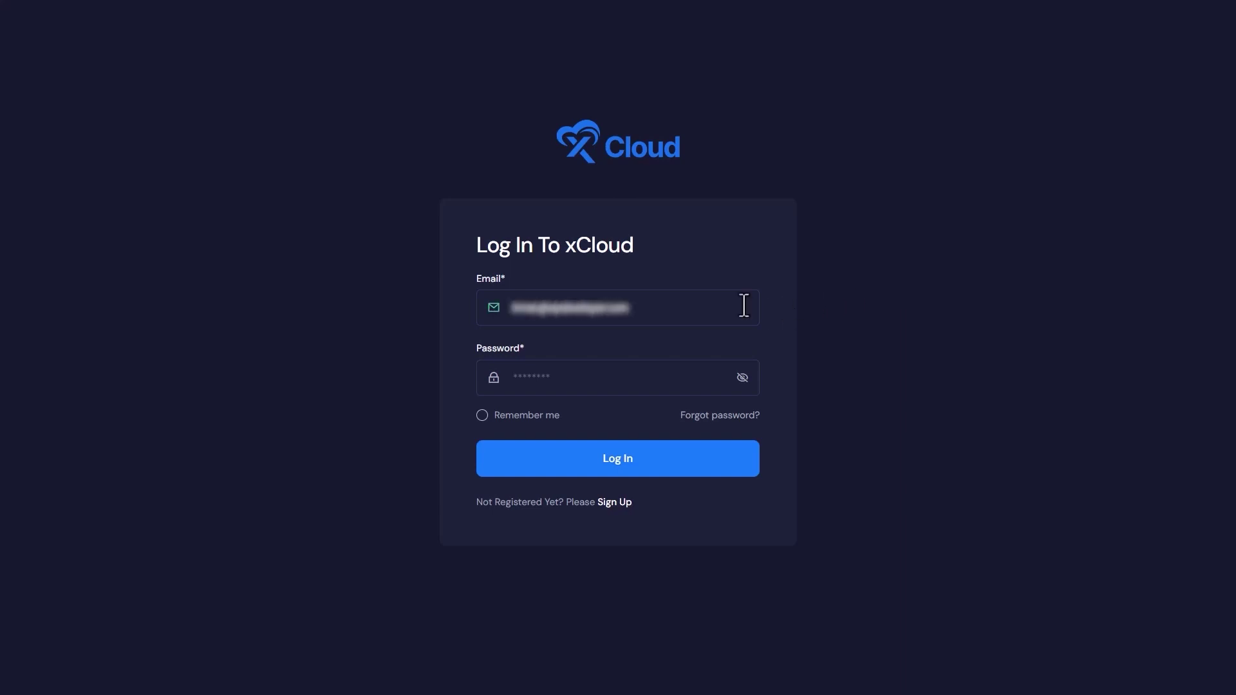
click(728, 362)
text(**********************)
Log in and start a new site on Server 1
click(695, 477)
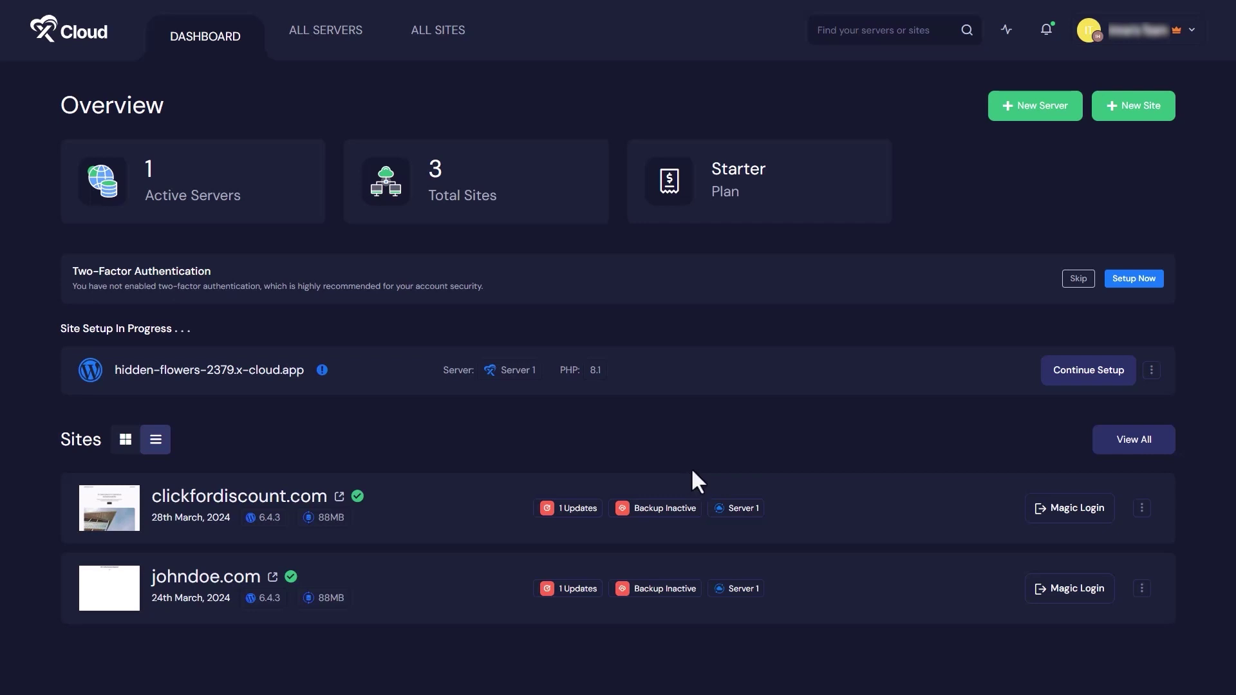
click(1118, 106)
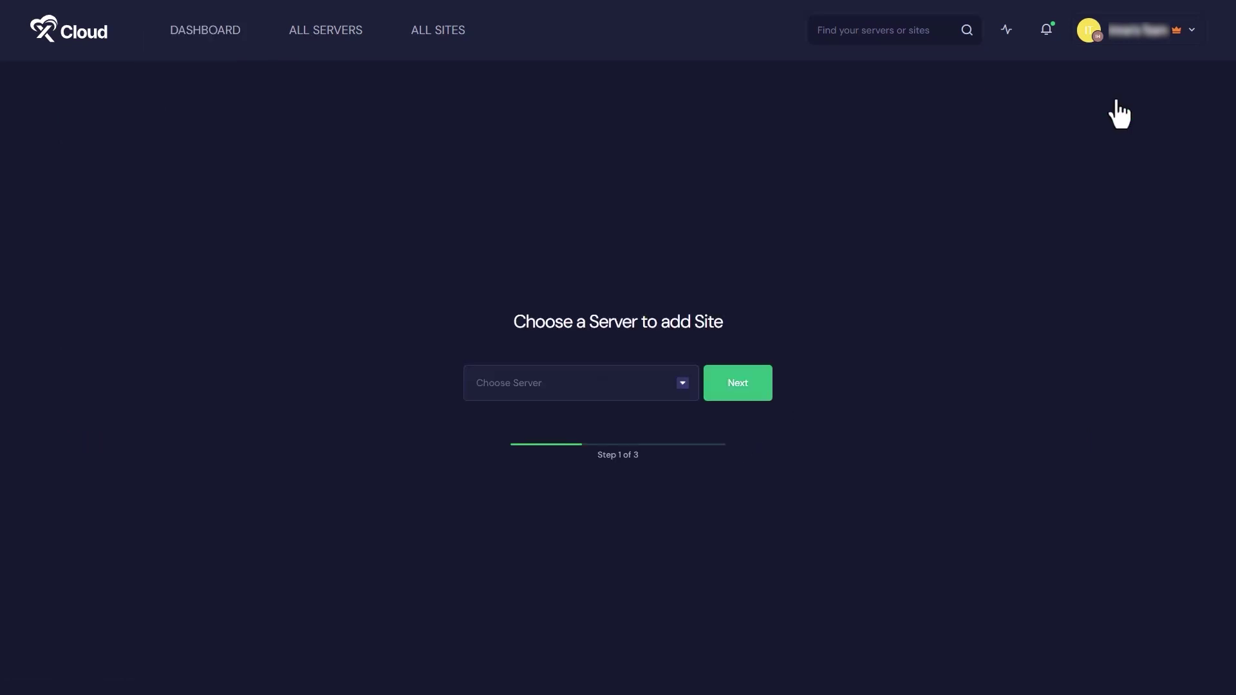
click(681, 384)
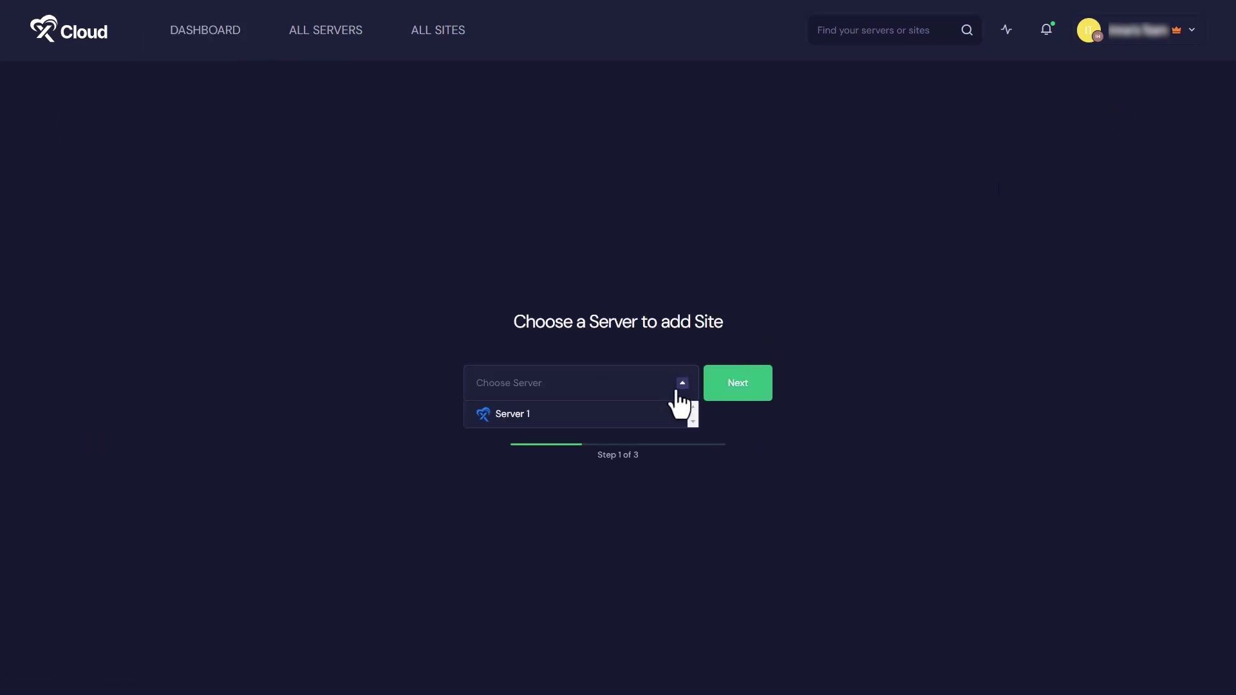
click(663, 414)
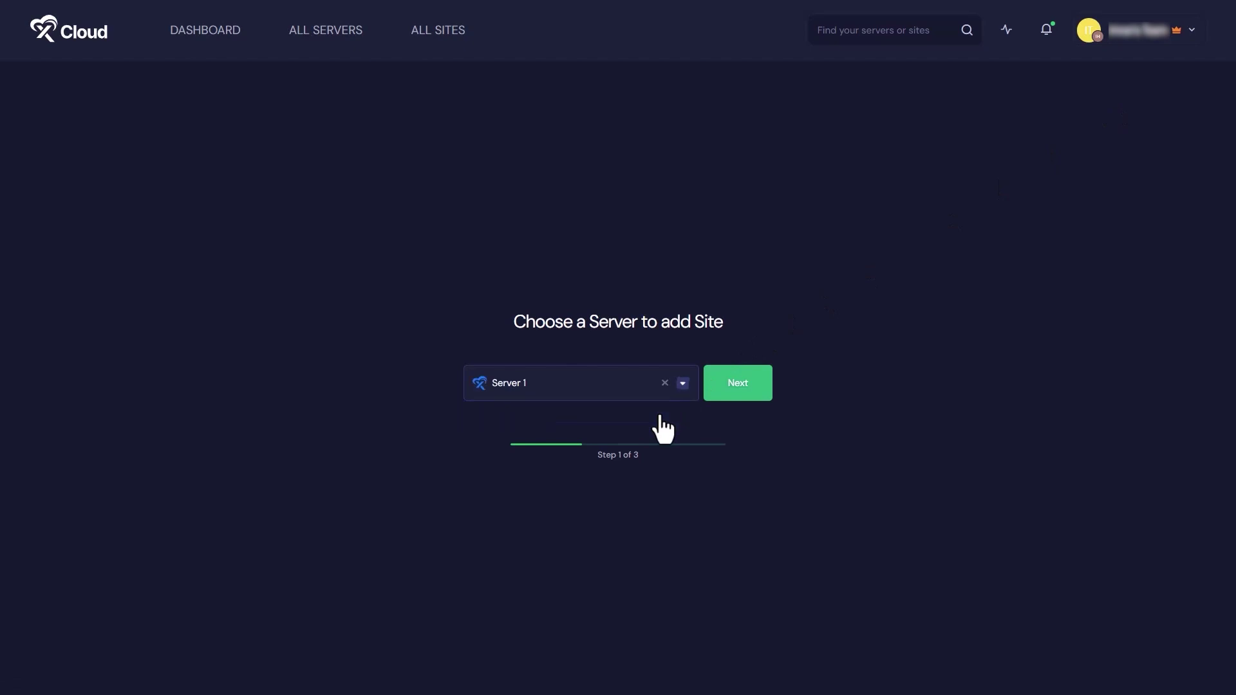
click(734, 386)
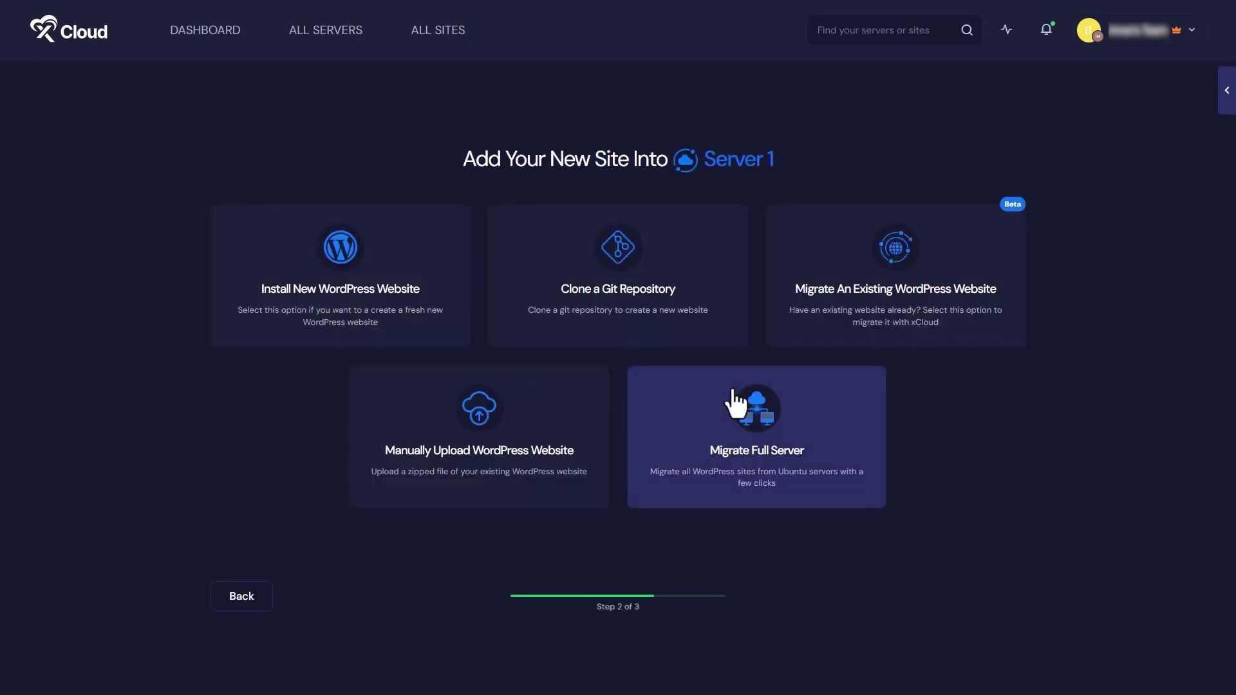
Choose to migrate an existing WordPress website with Server 1 as the destination
click(828, 300)
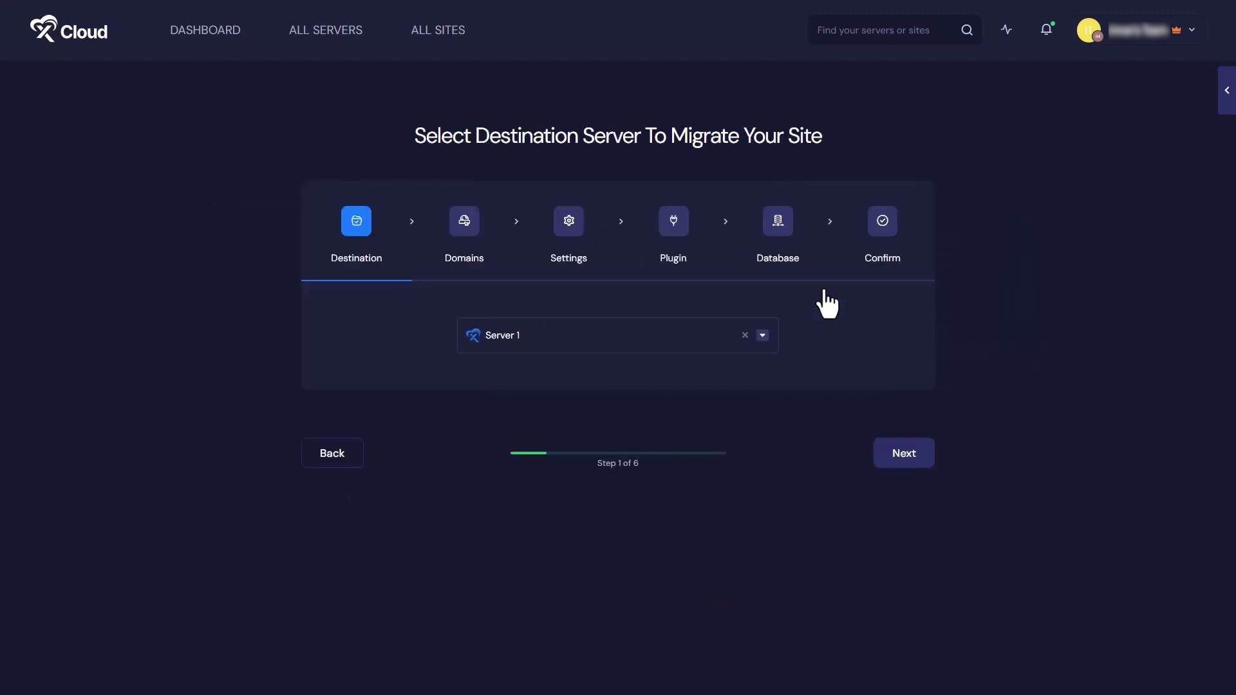
click(695, 345)
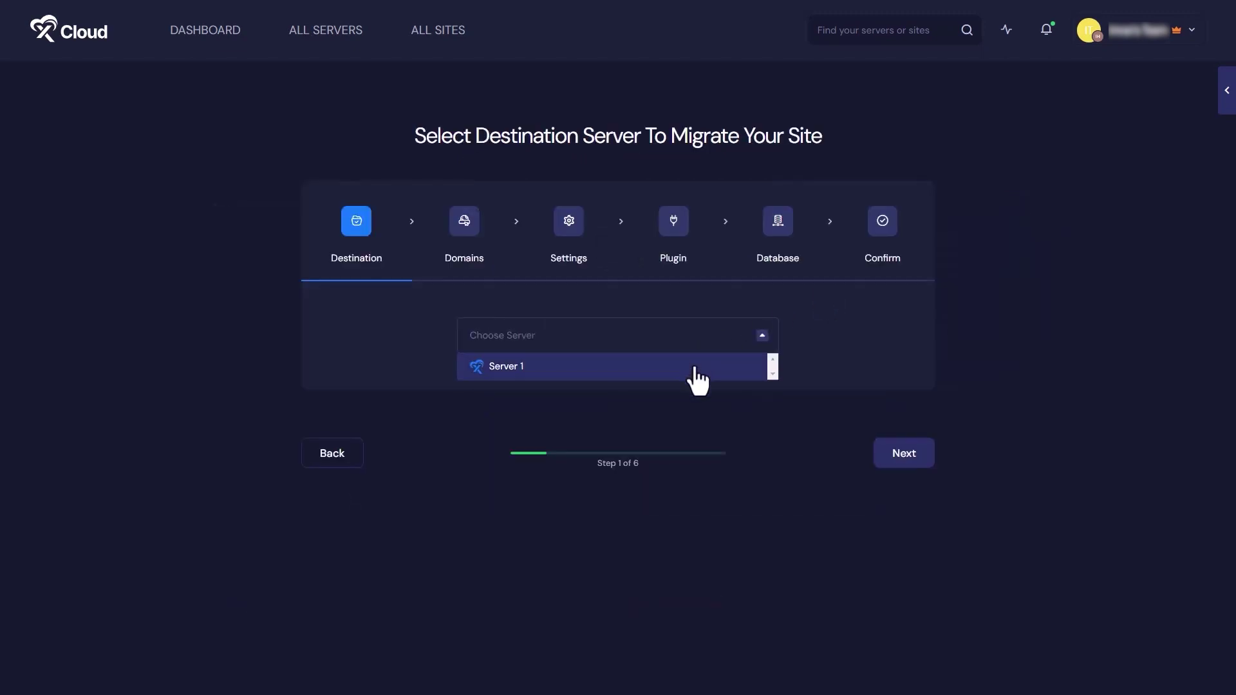
click(694, 372)
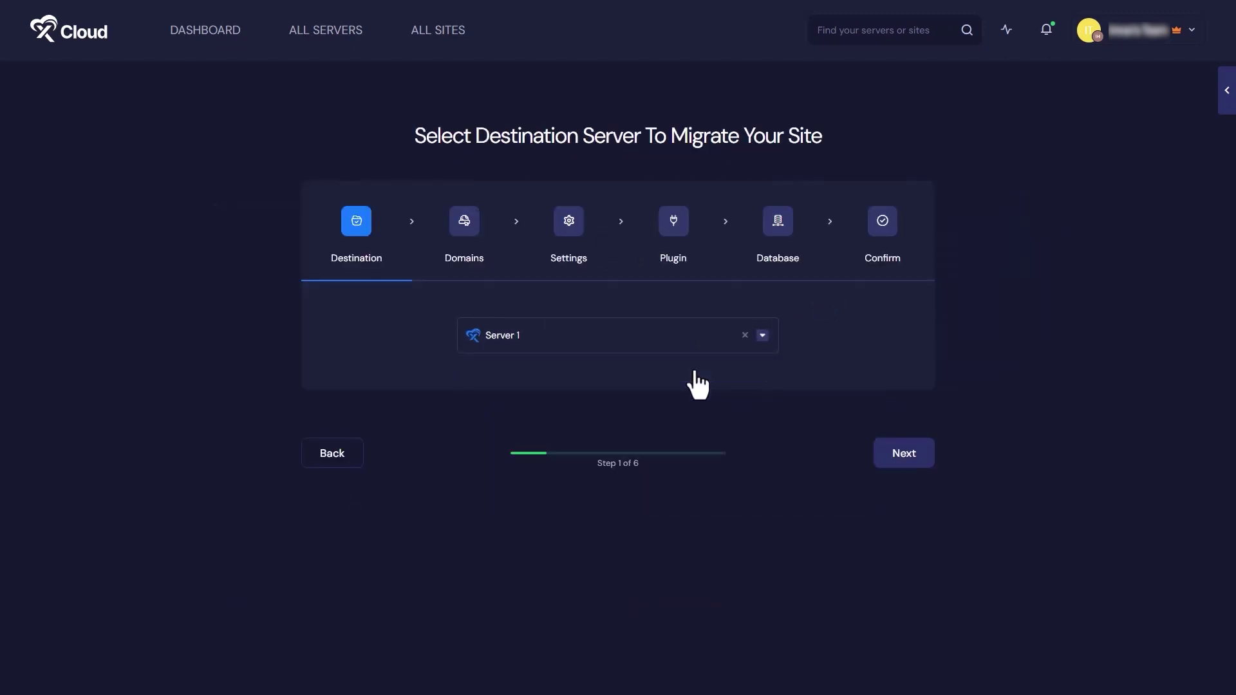
click(895, 458)
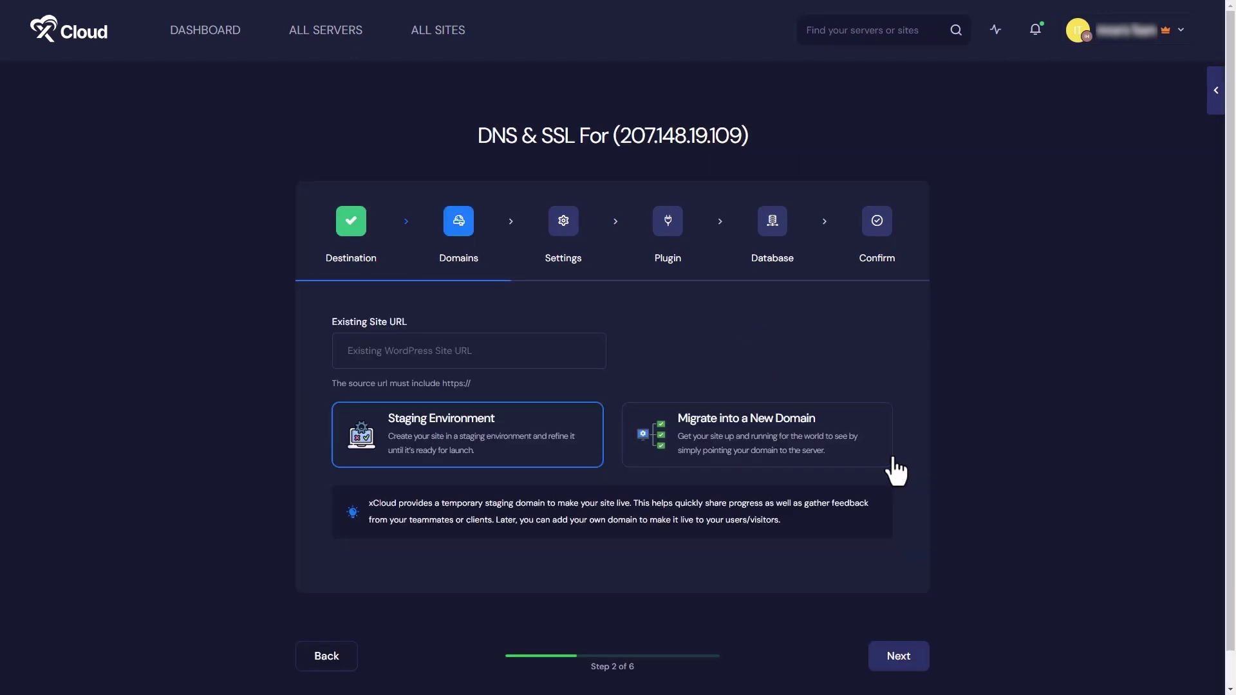
Paste the existing site's URL and choose migrating into a new domain
click(591, 357)
text(https://oceangreen-ycou.wp1.site/)
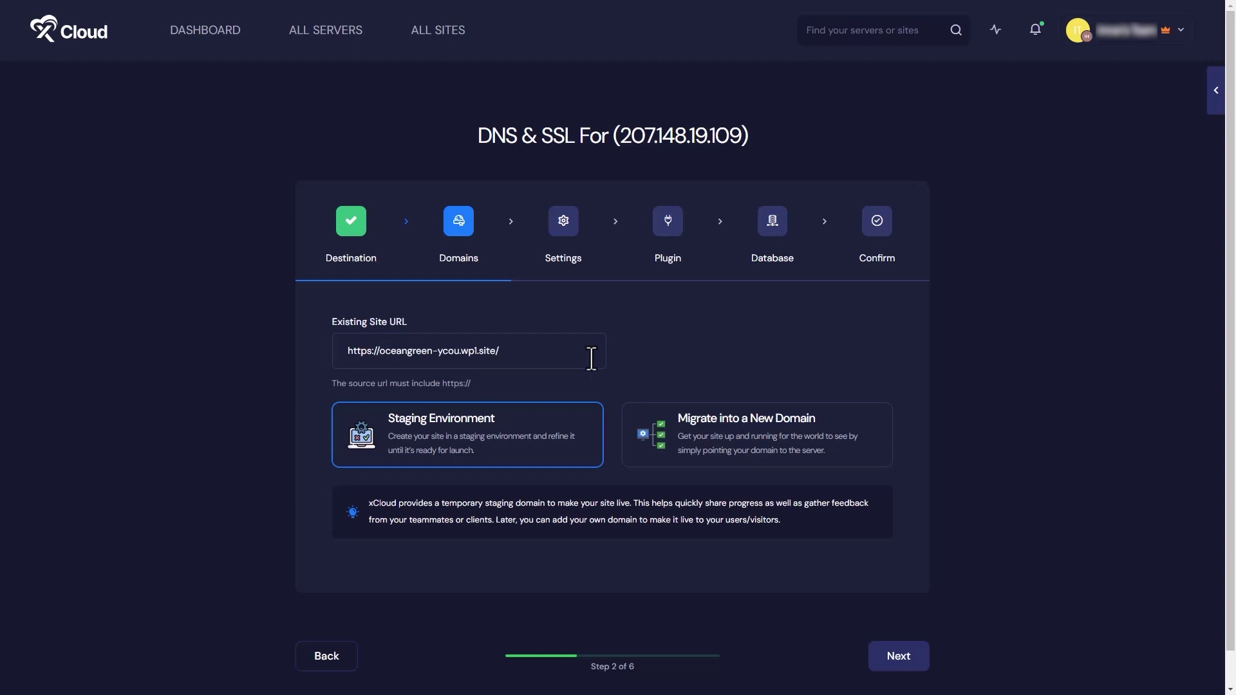
click(712, 438)
scroll(714, 446, down, 4)
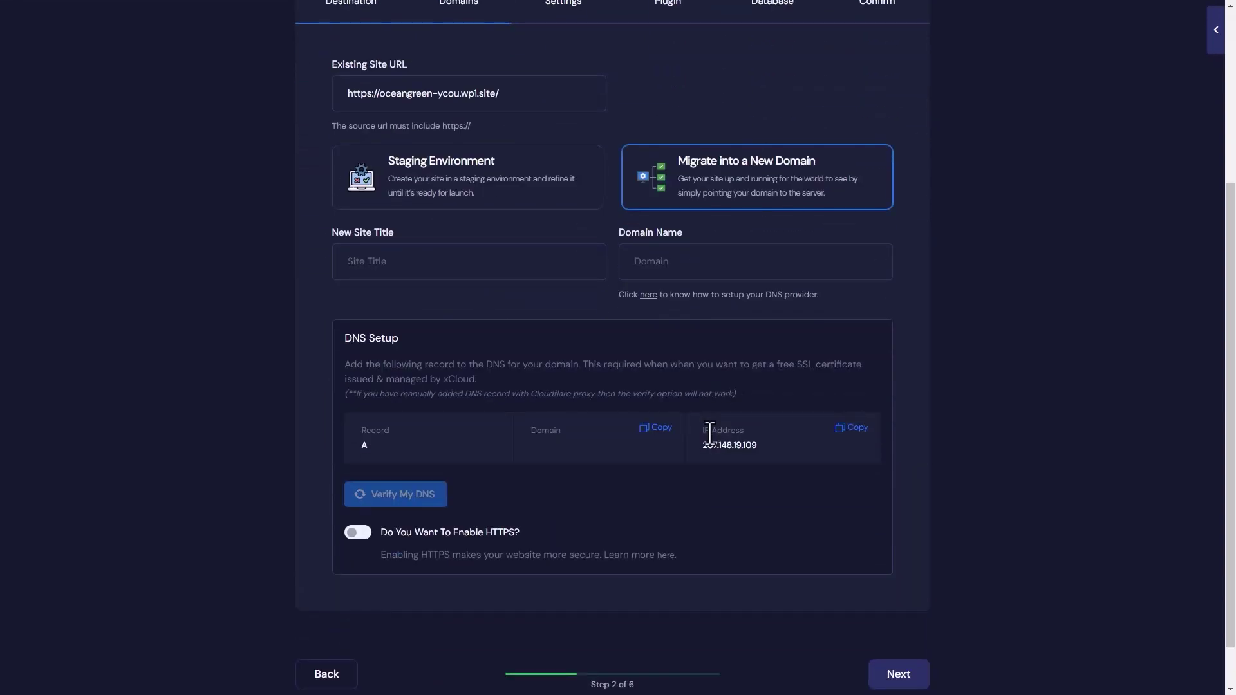
Title the new site 'click for discount' at clickfordiscount.com and copy the server IP
click(573, 261)
text(click for discount)
click(695, 259)
text(clickfordiscount)
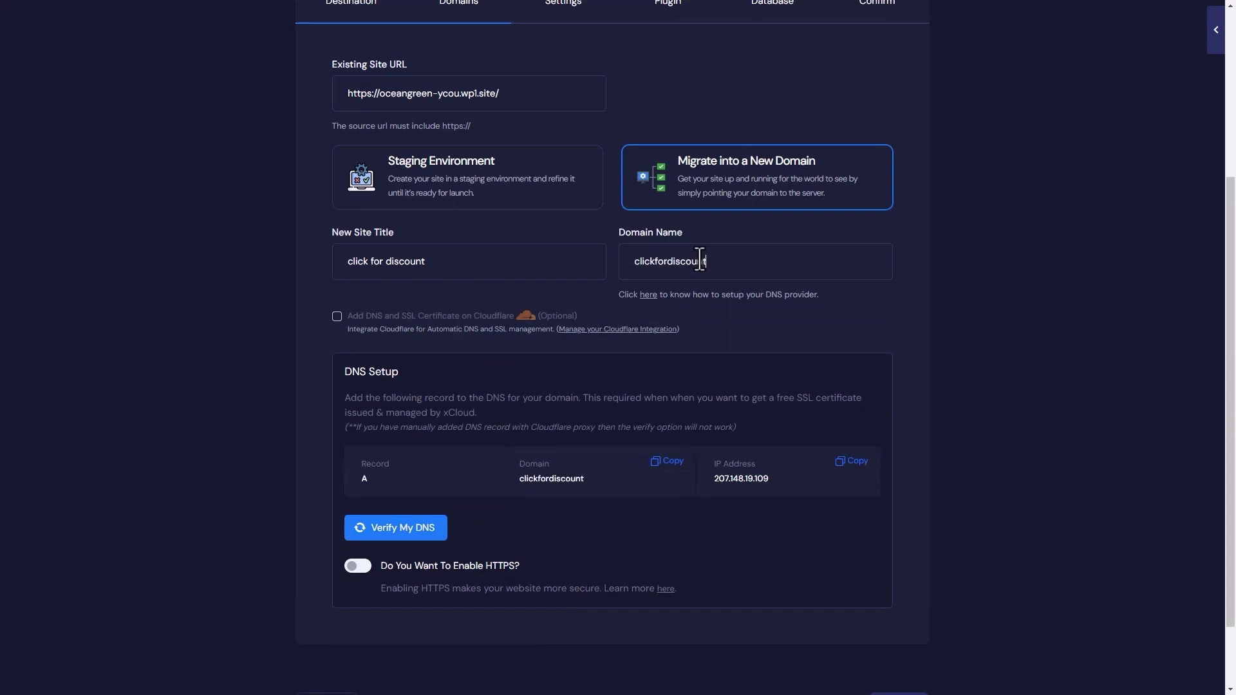
text(.com)
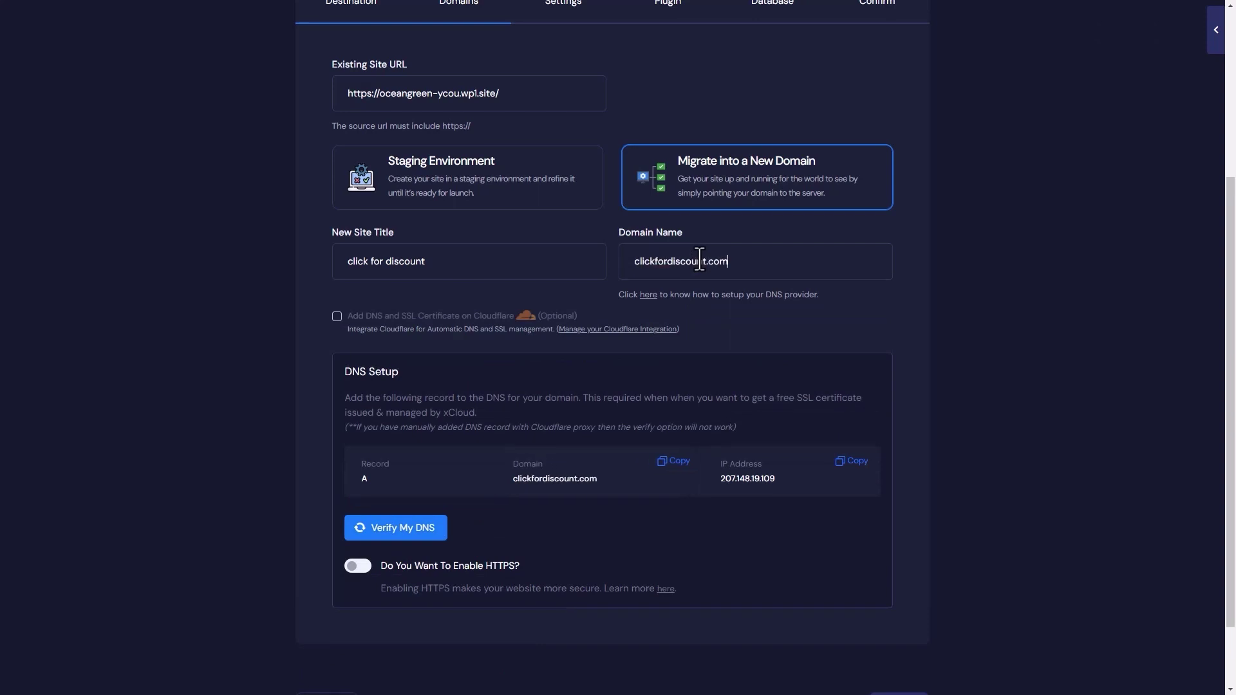
click(850, 465)
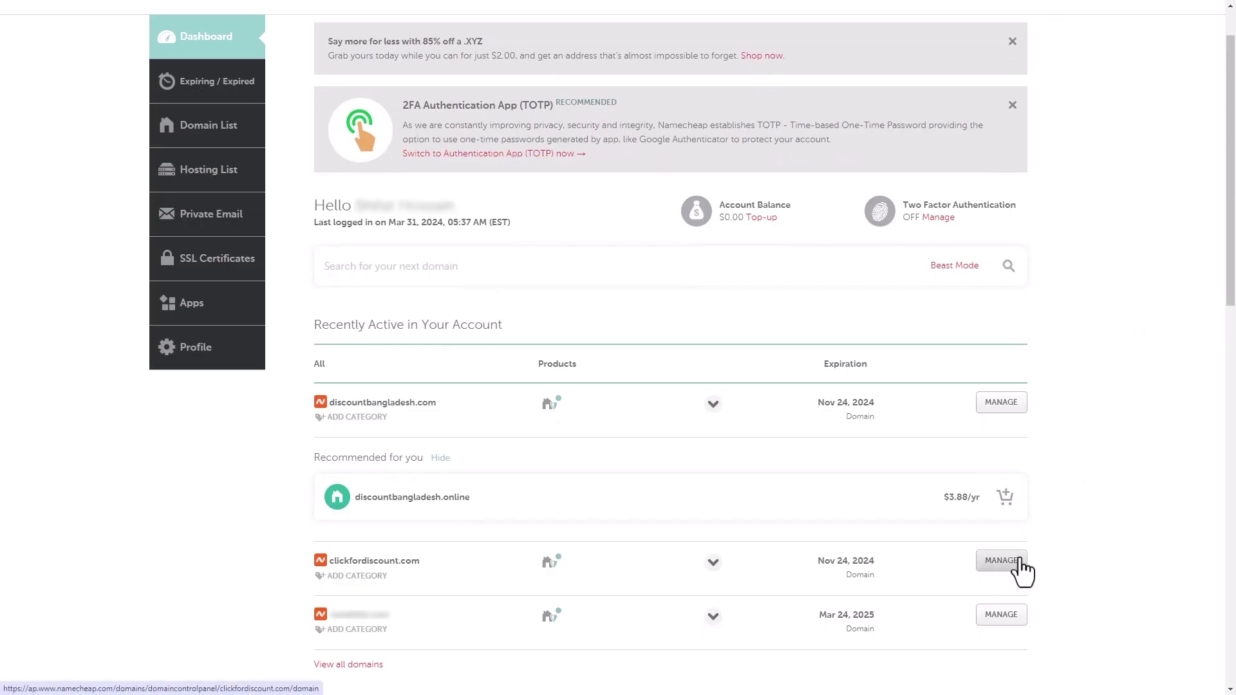
Add a Namecheap A record for clickfordiscount.com with host @ pointing to 207.148.19.109
click(1019, 563)
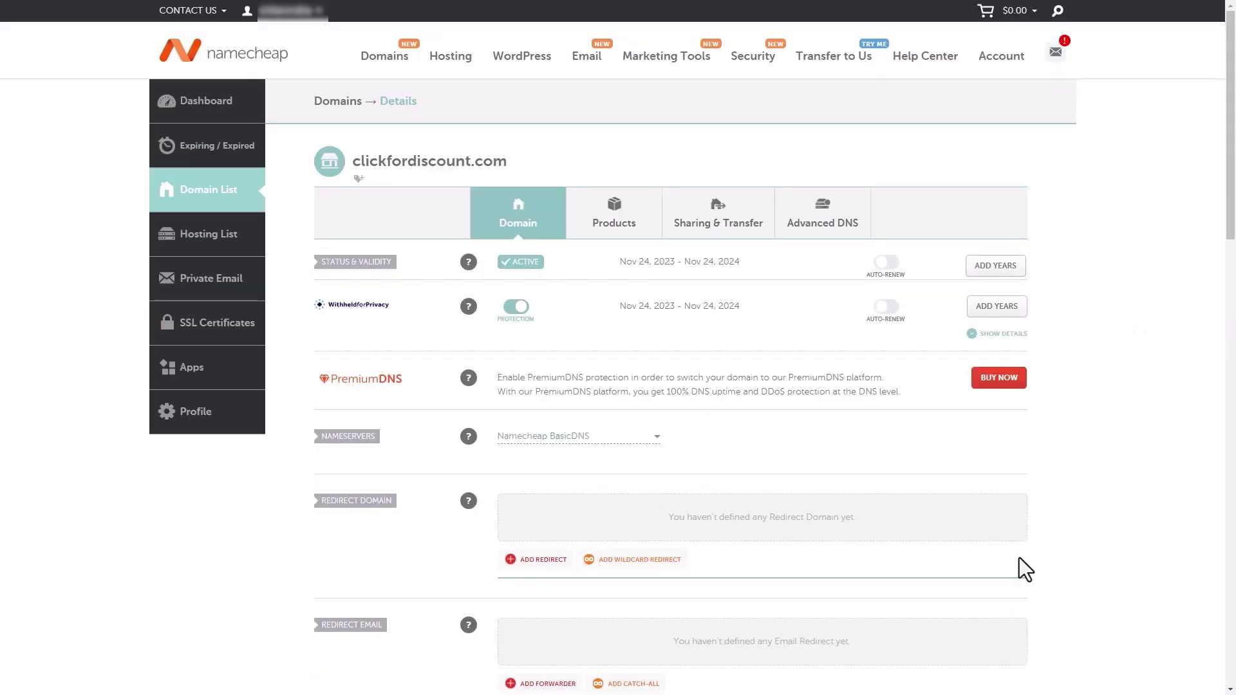
click(816, 225)
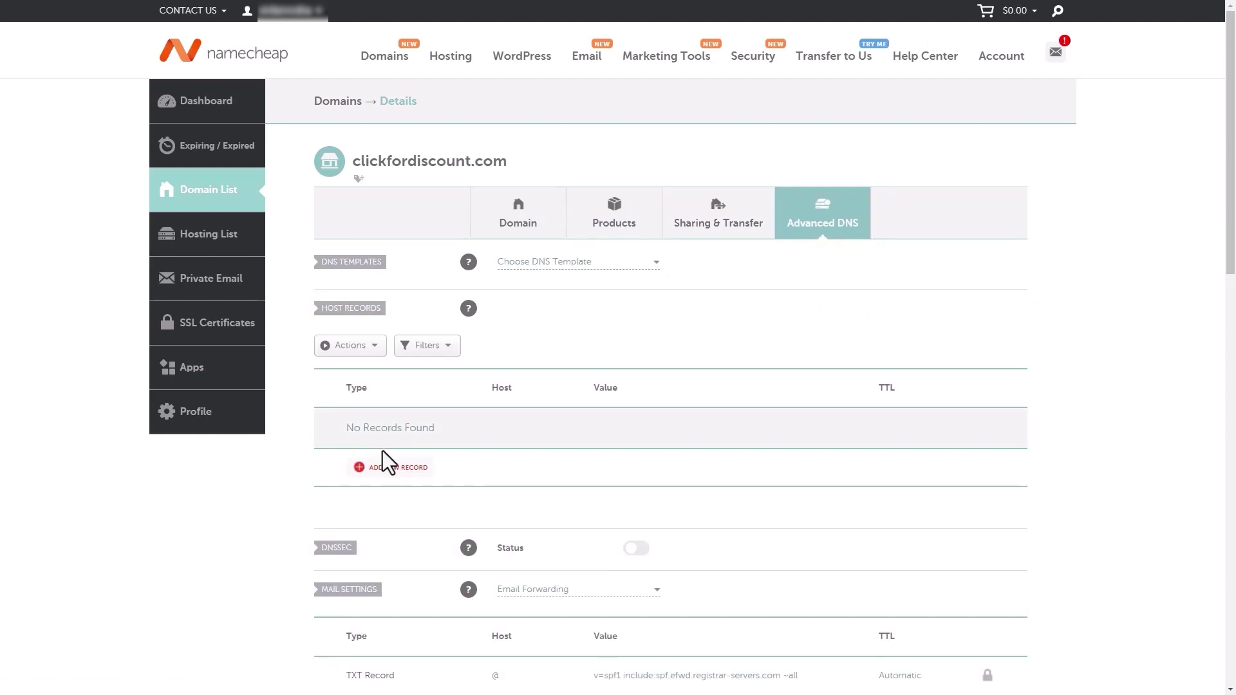
click(382, 467)
scroll(382, 468, down, 4)
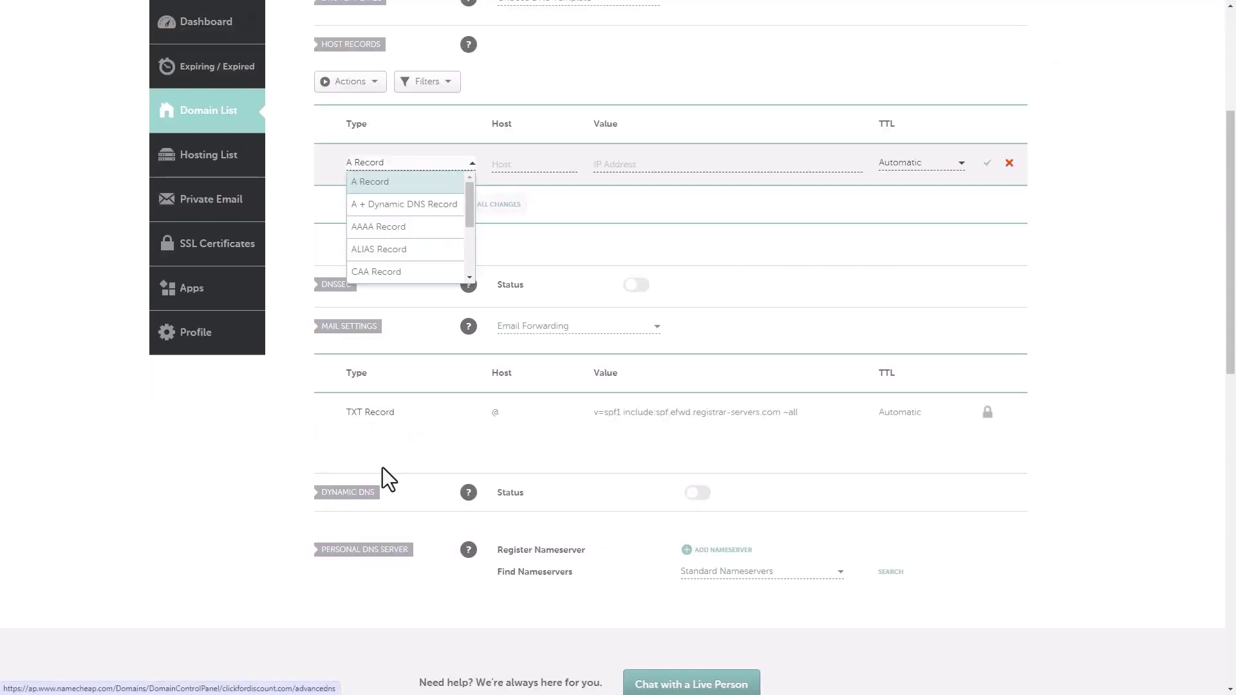
click(364, 190)
click(518, 163)
text(@)
click(669, 164)
key(ctrl+v)
click(985, 164)
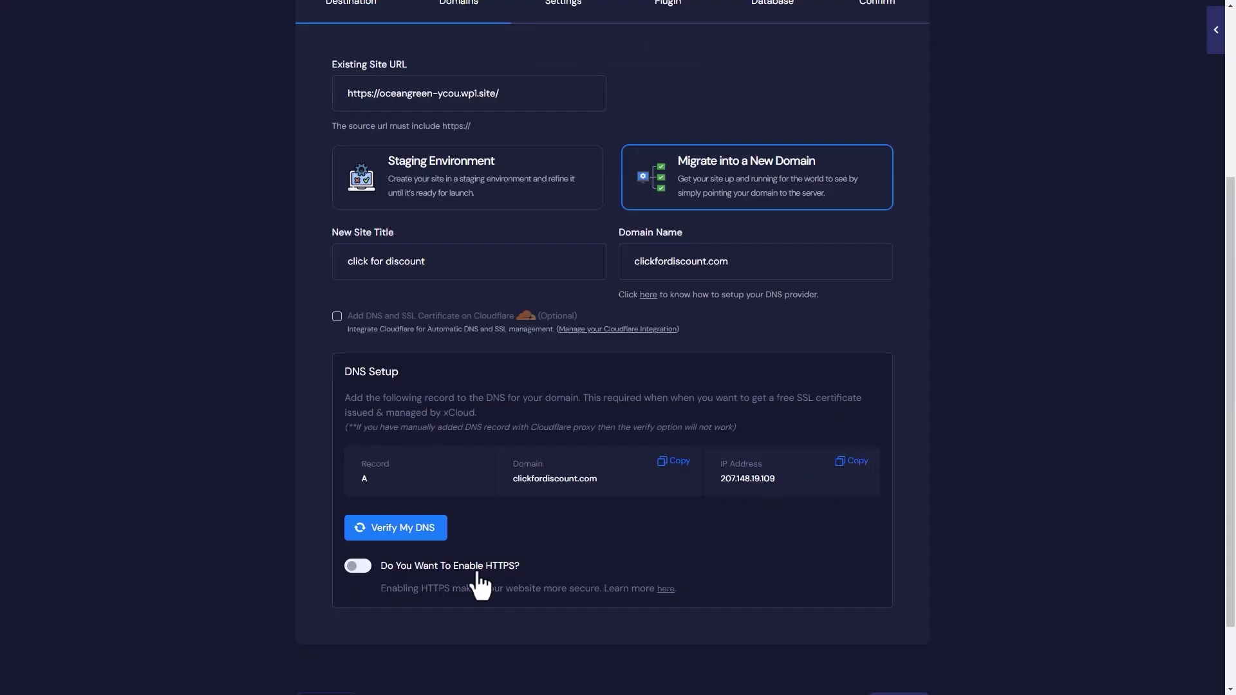
Verify the clickfordiscount.com DNS, leave HTTPS off, and switch to Staging Environment
click(416, 533)
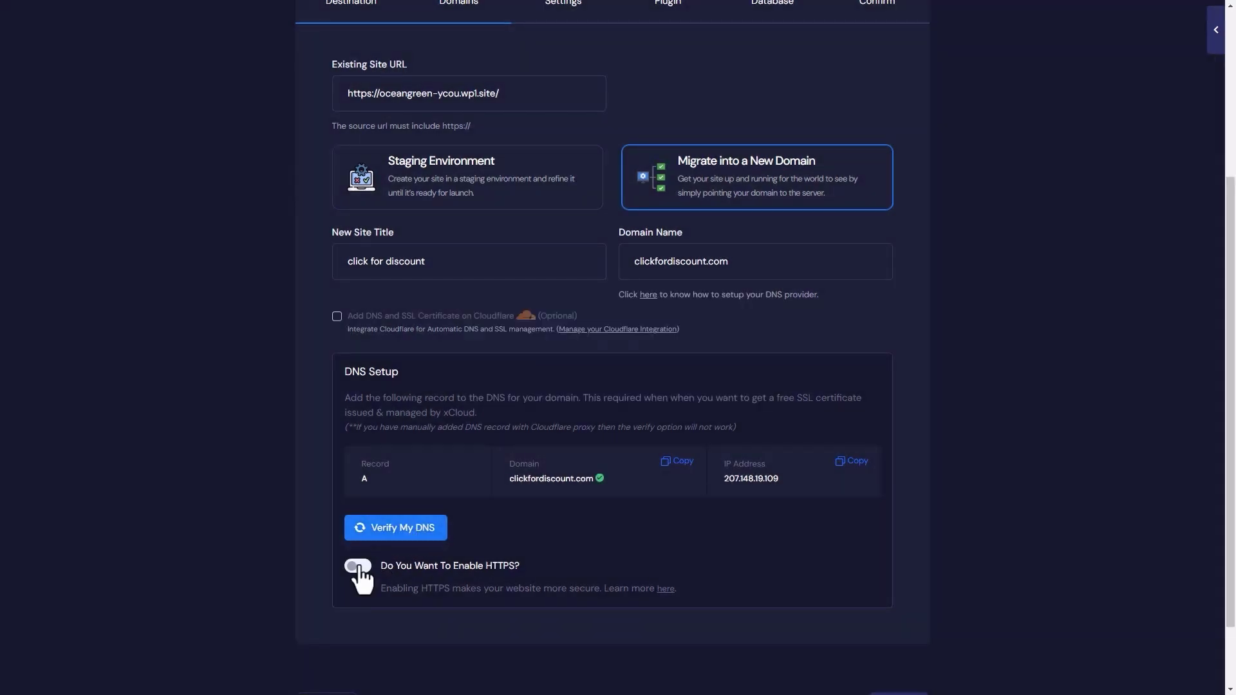
click(356, 568)
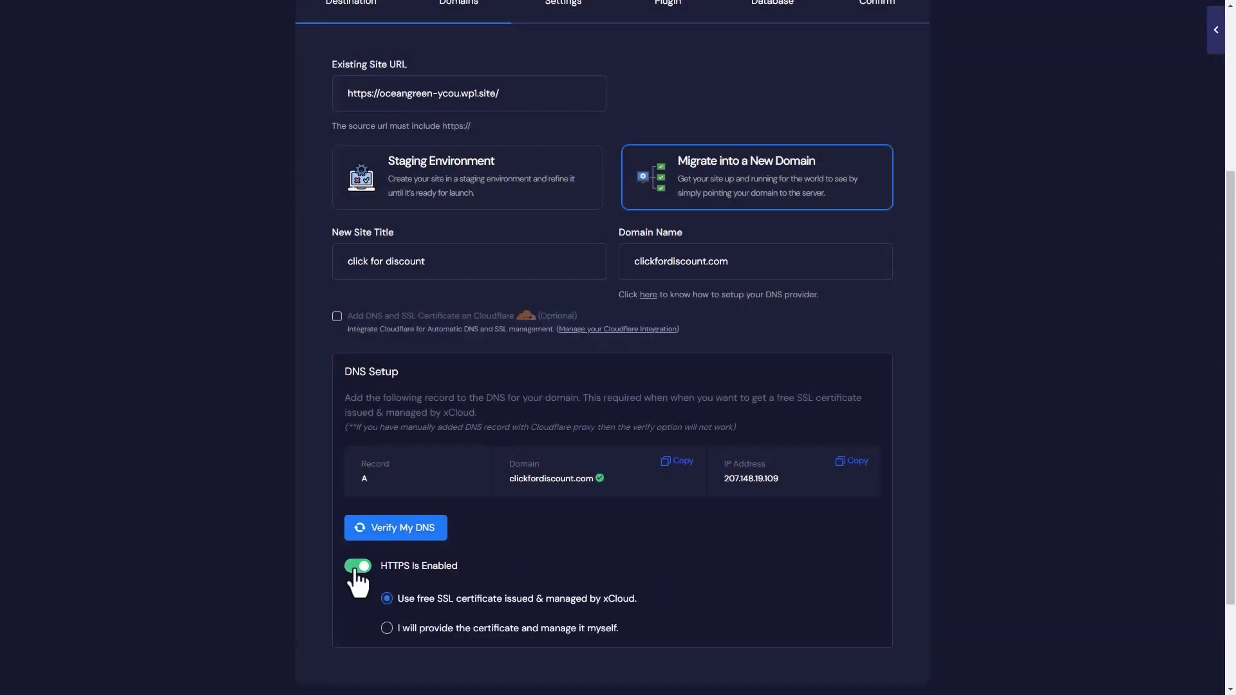
click(356, 568)
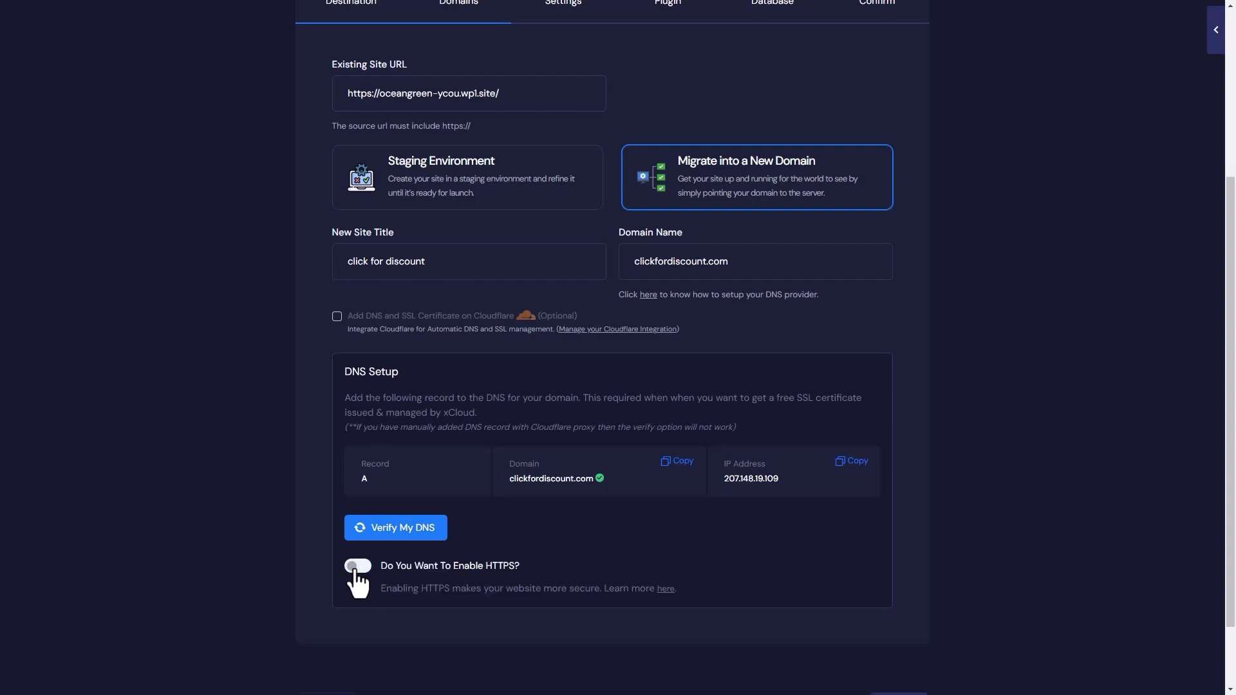
scroll(358, 579, up, 3)
click(433, 387)
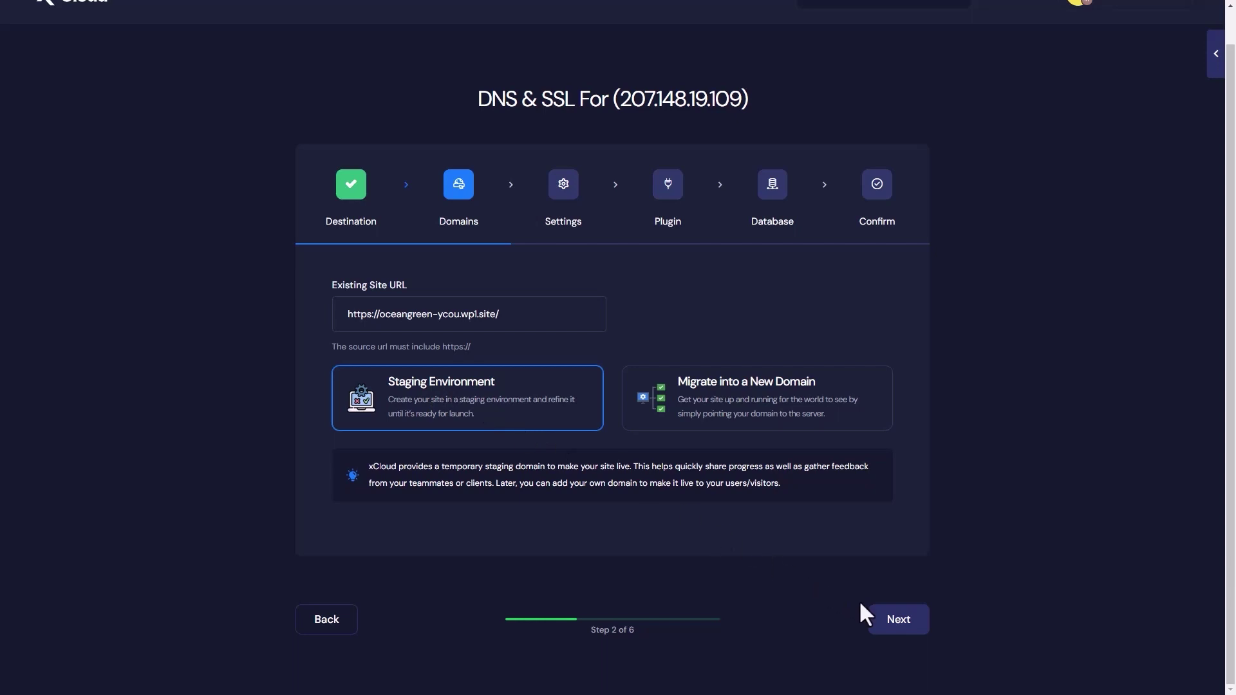
Keep a new server-created database, with full page caching and Redis object caching off
click(894, 628)
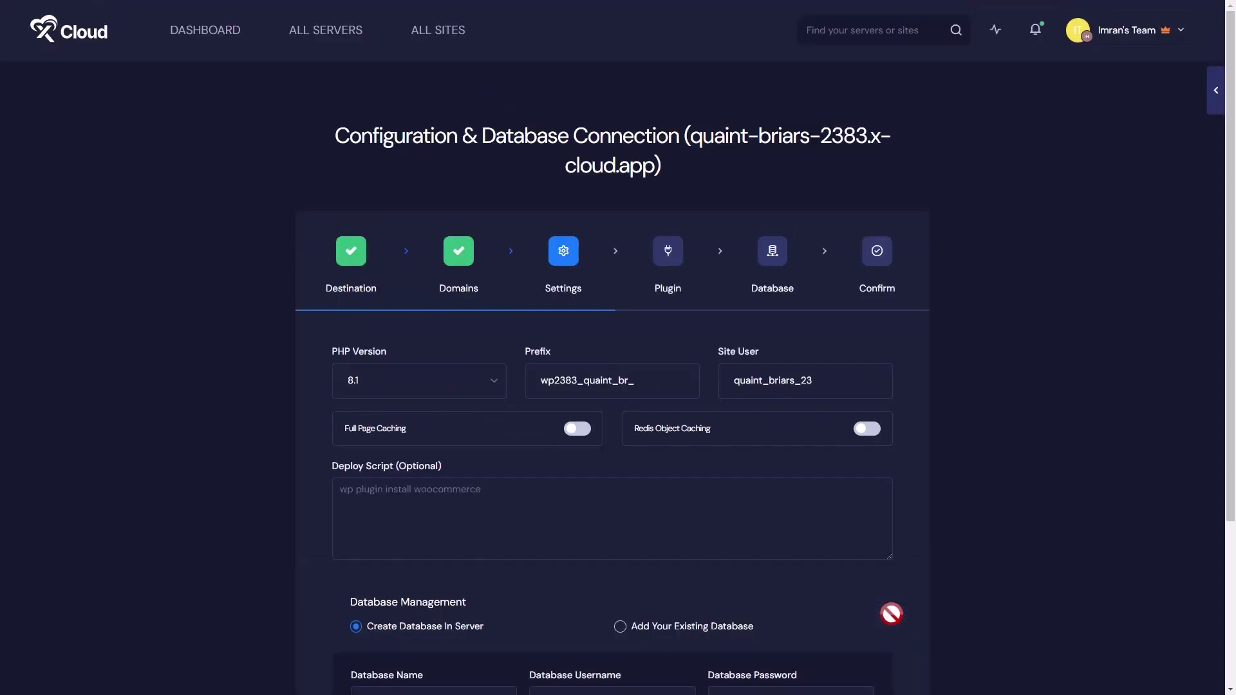
scroll(893, 617, down, 3)
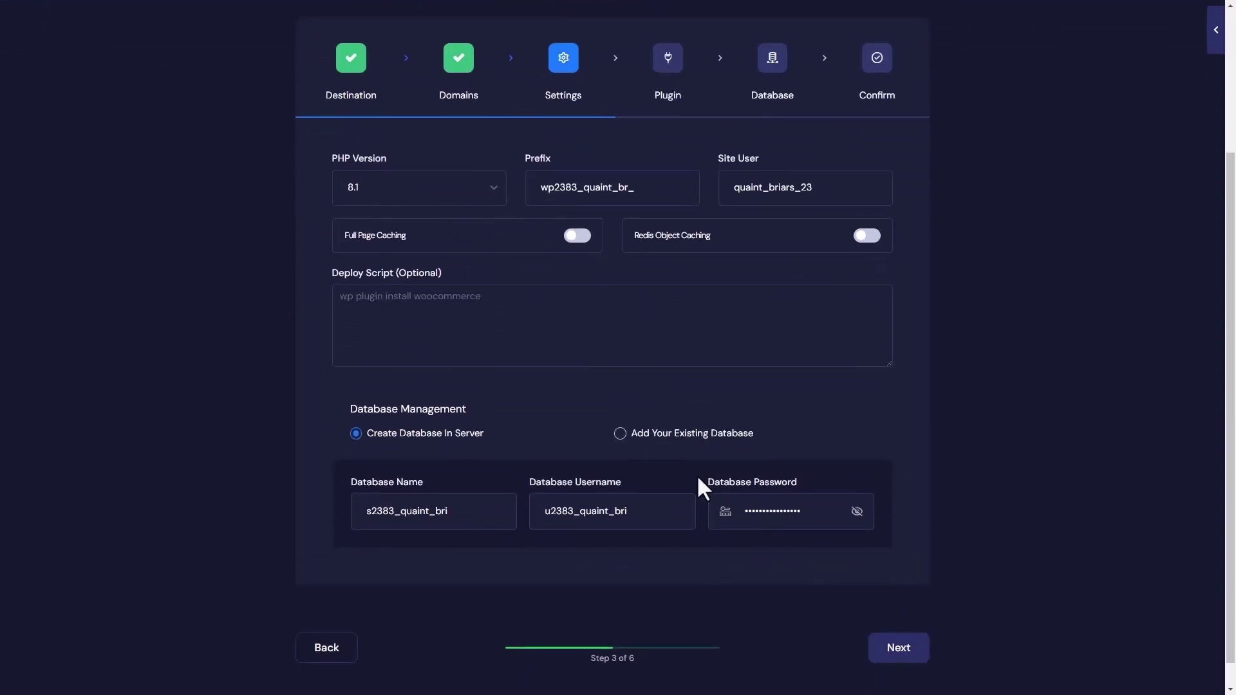
click(634, 434)
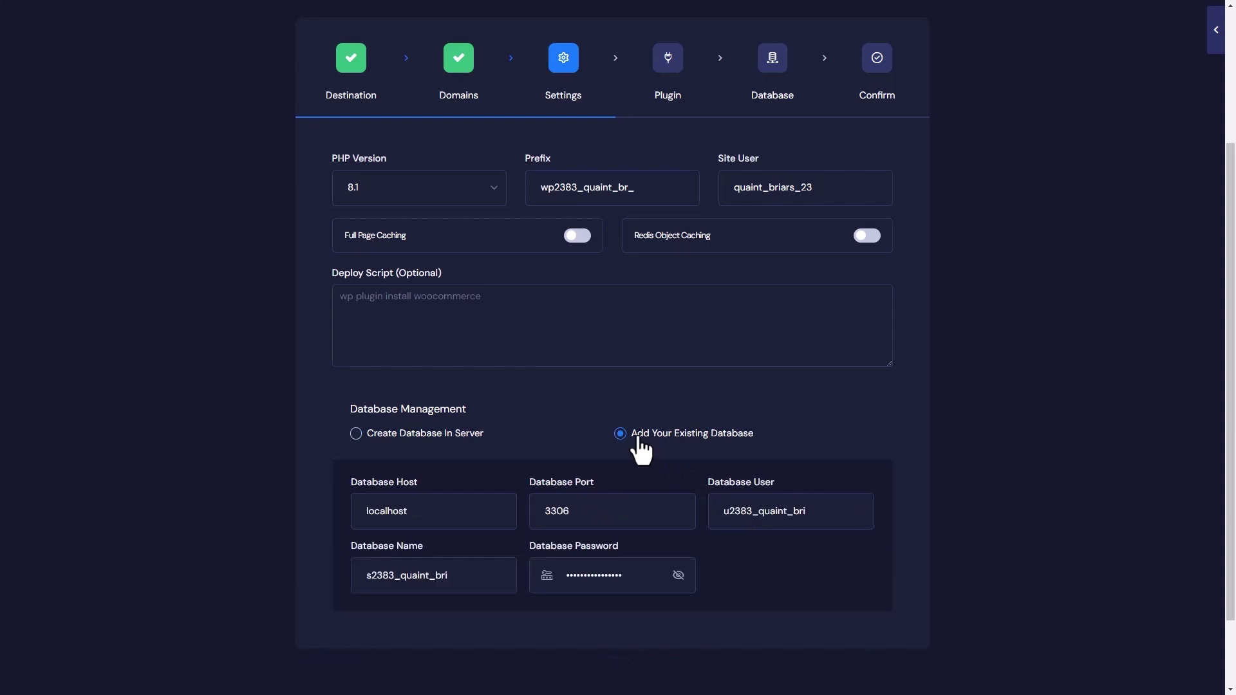
click(428, 435)
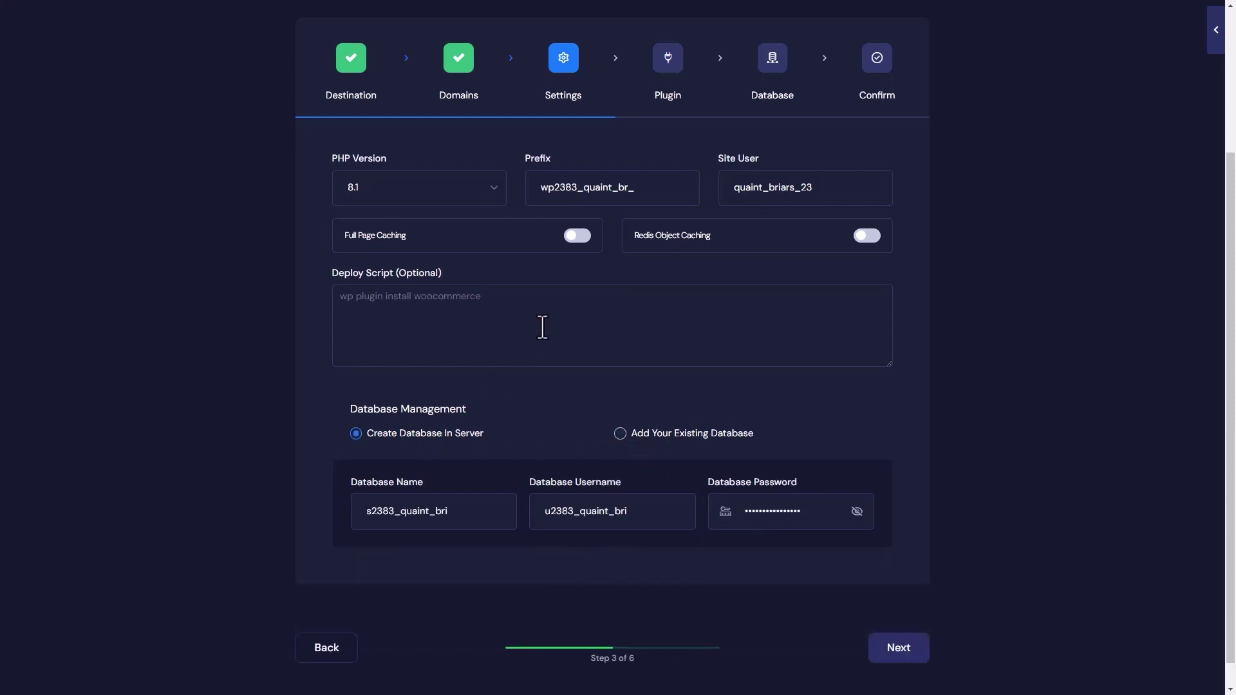
click(569, 239)
click(569, 239)
click(860, 240)
click(860, 239)
Download the migration plugin ZIP file and copy the authentication token
click(899, 648)
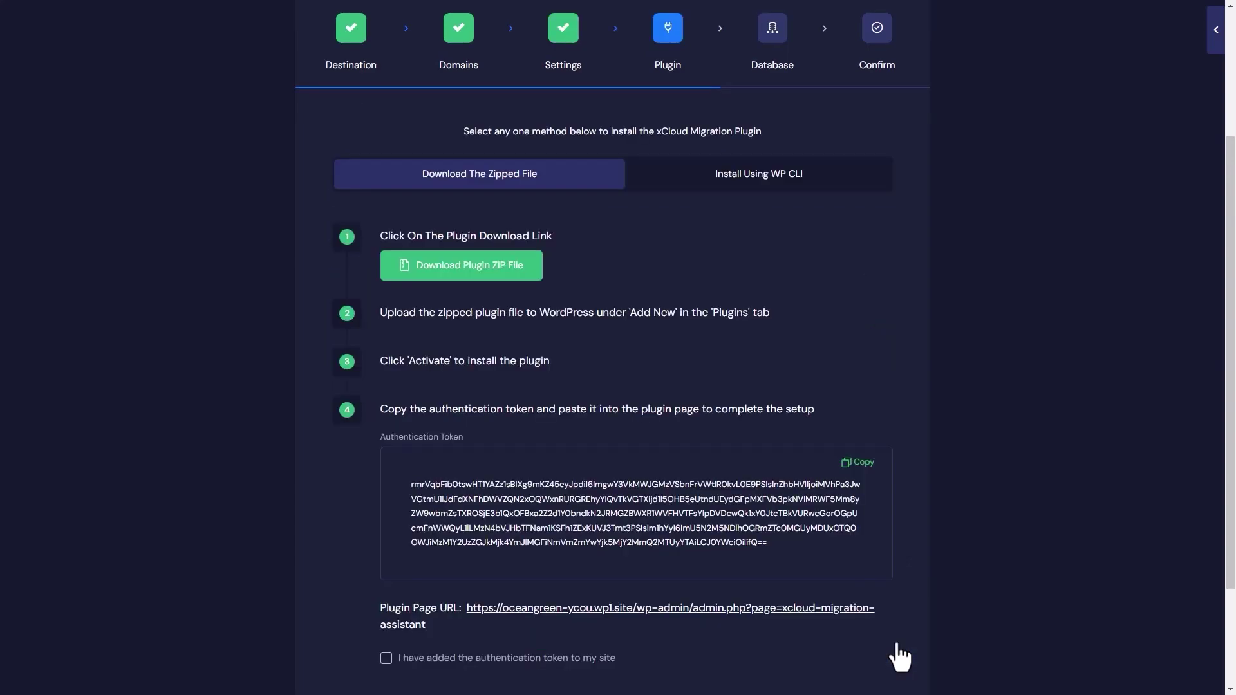
click(759, 181)
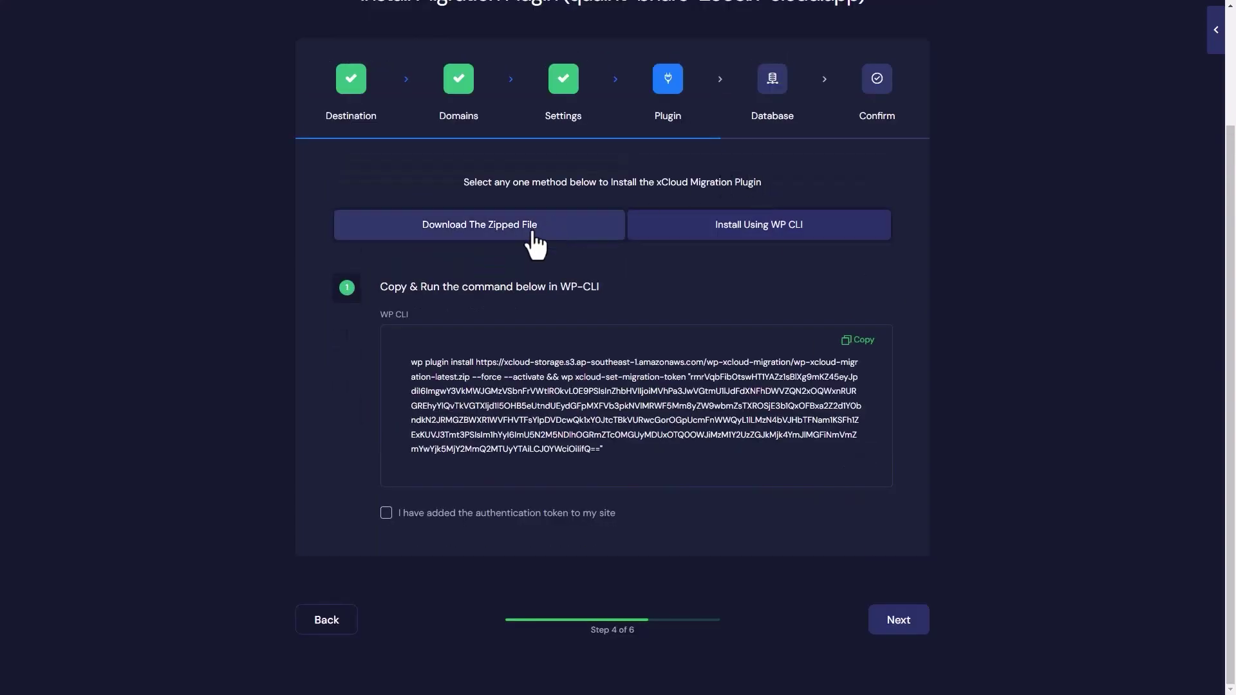
click(535, 242)
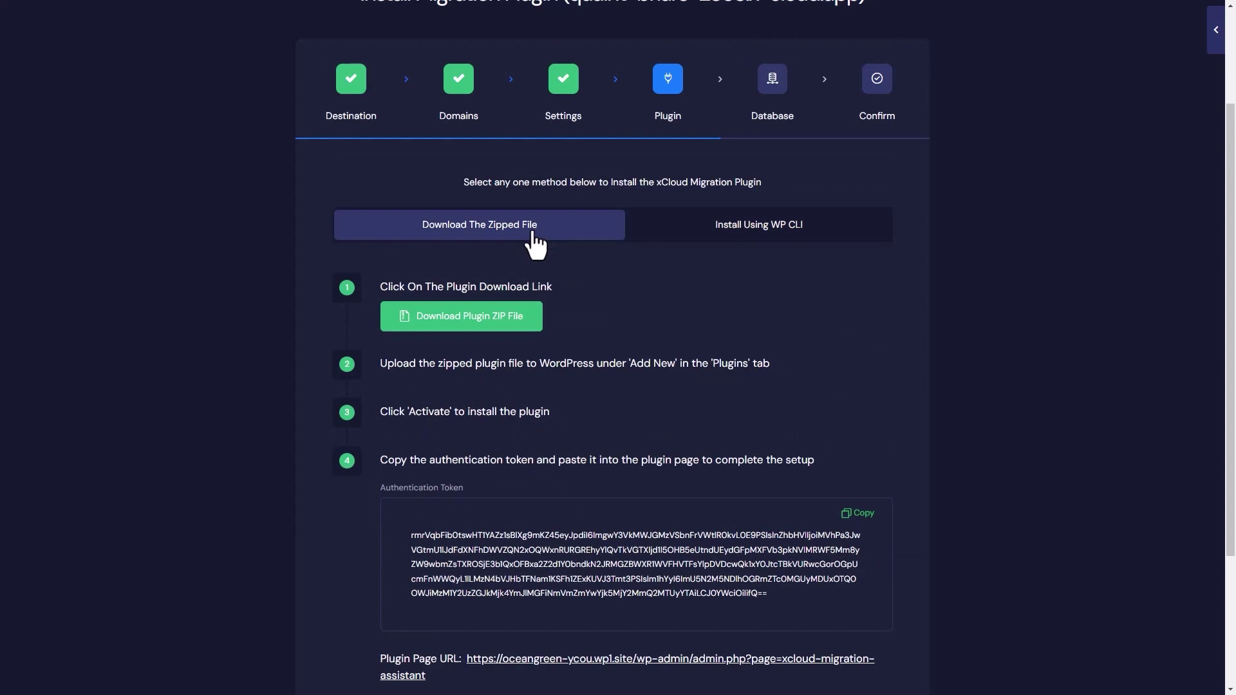
click(502, 330)
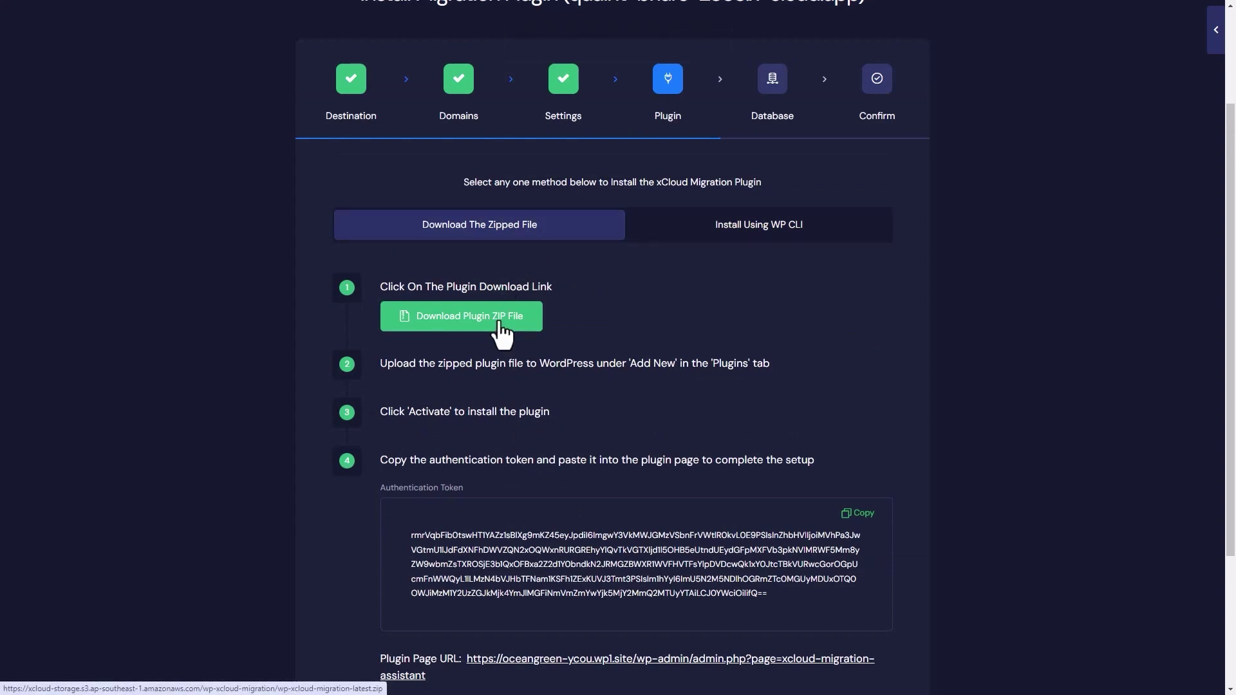
click(857, 513)
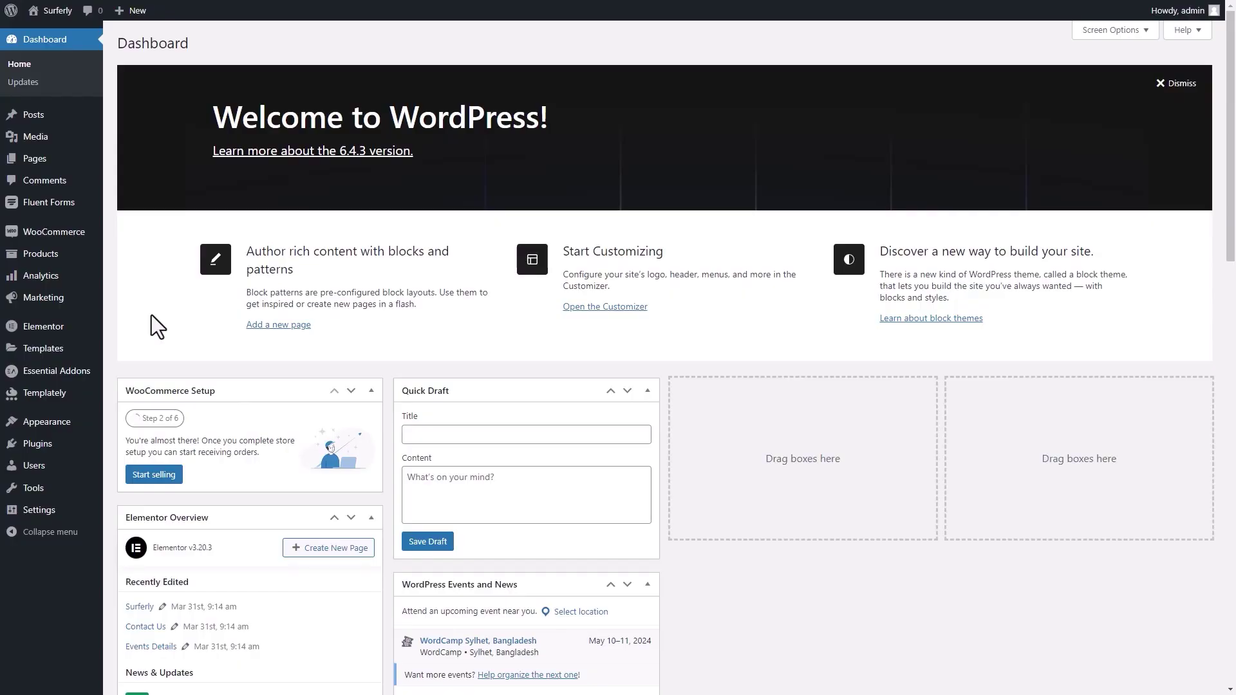
Choose wp-xcloud-migration-latest (1).zip for upload on the Add Plugins page
click(38, 452)
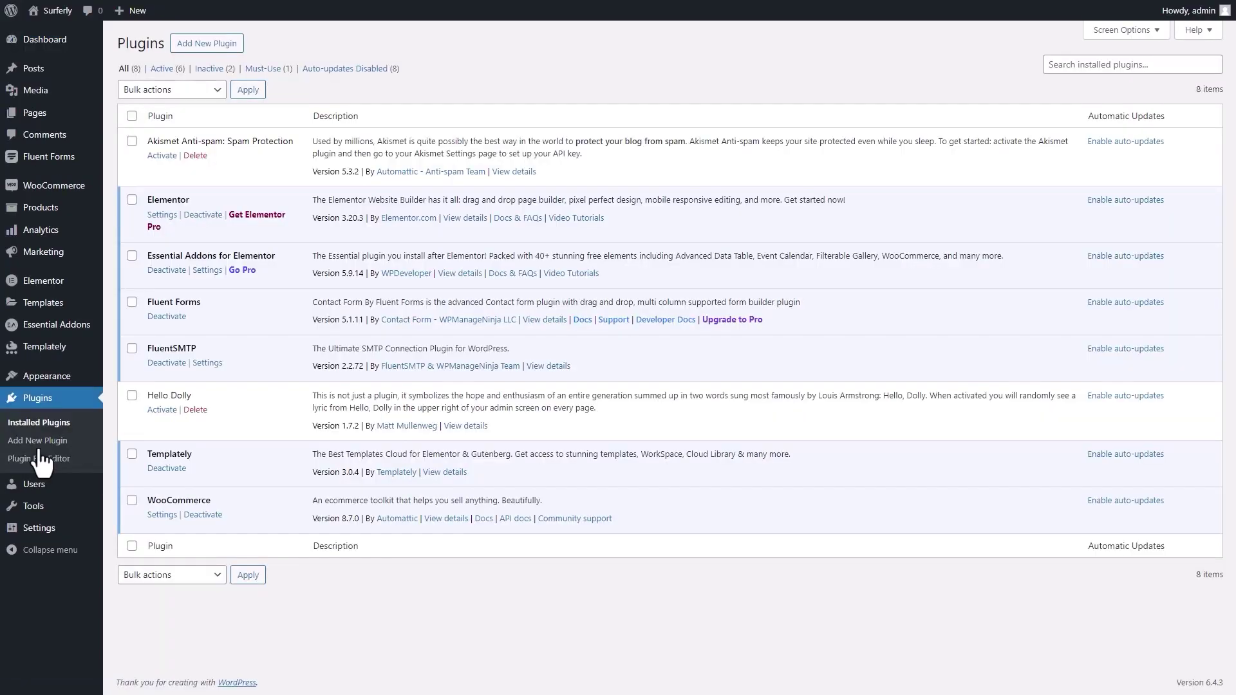
click(205, 43)
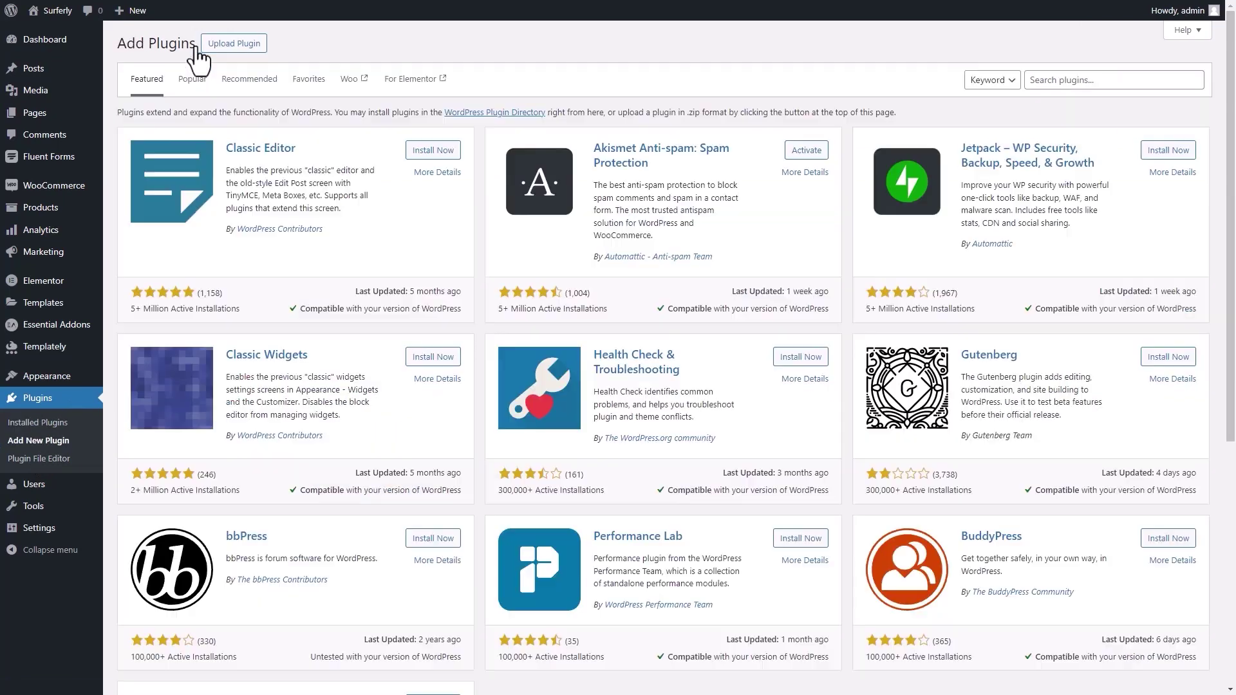
click(209, 46)
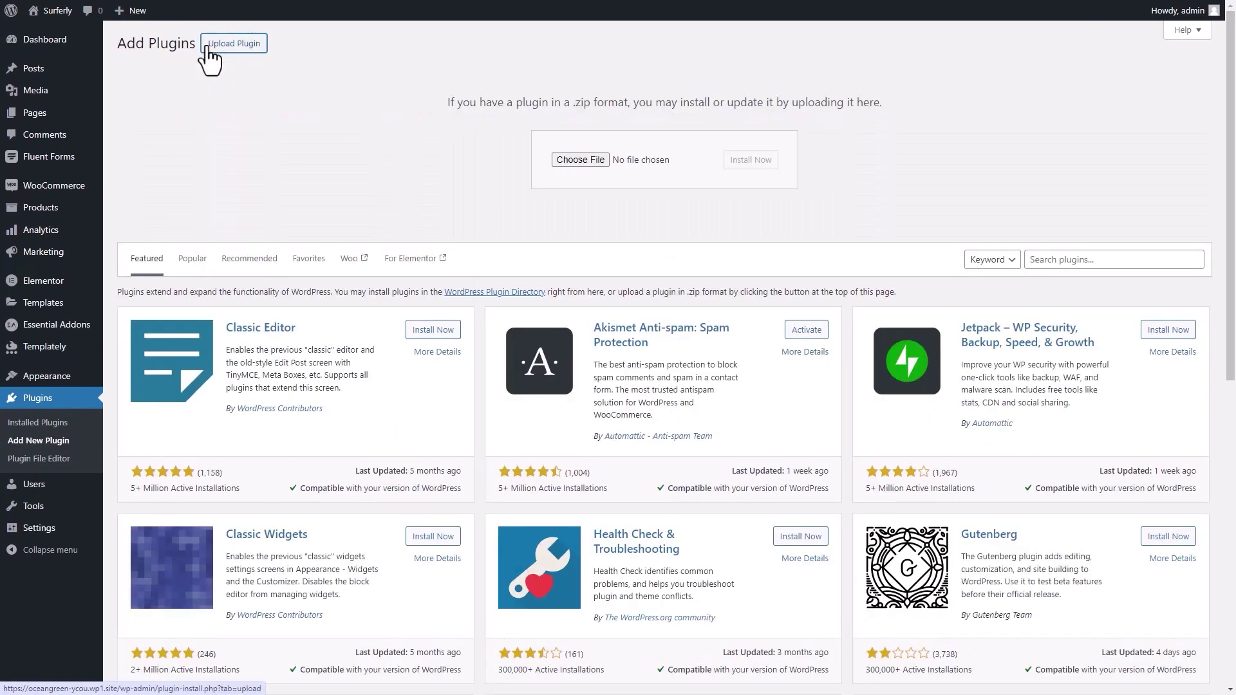
click(561, 159)
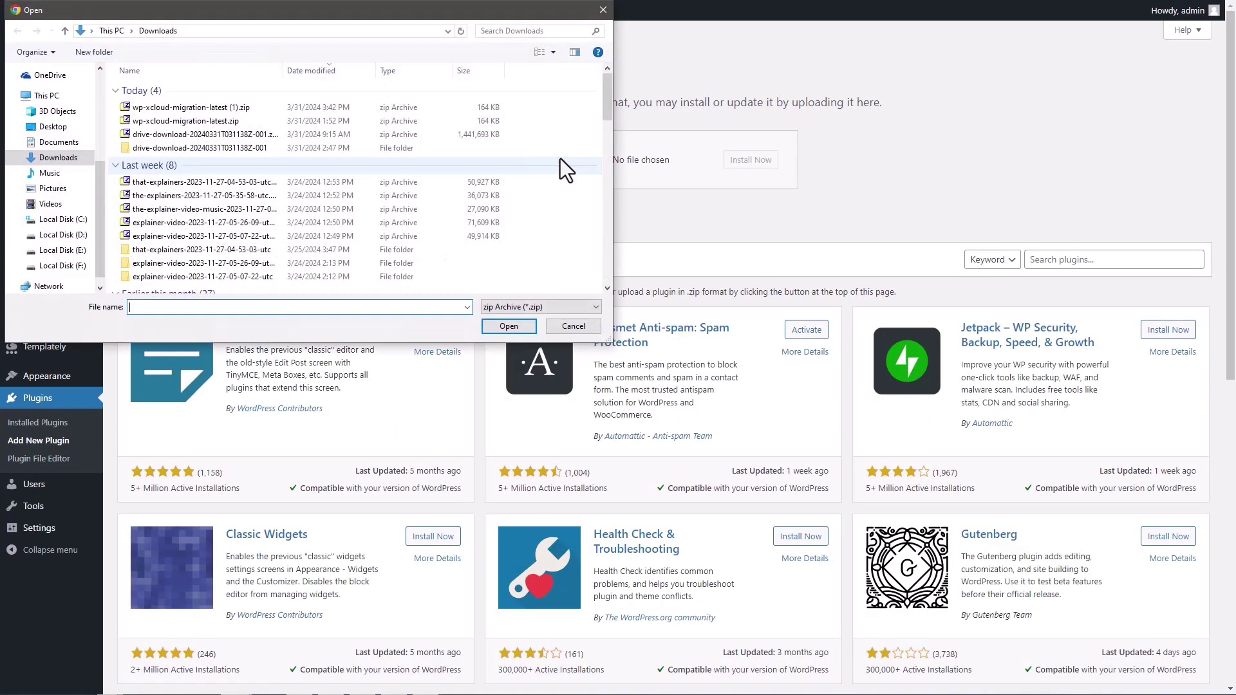
click(234, 107)
click(504, 325)
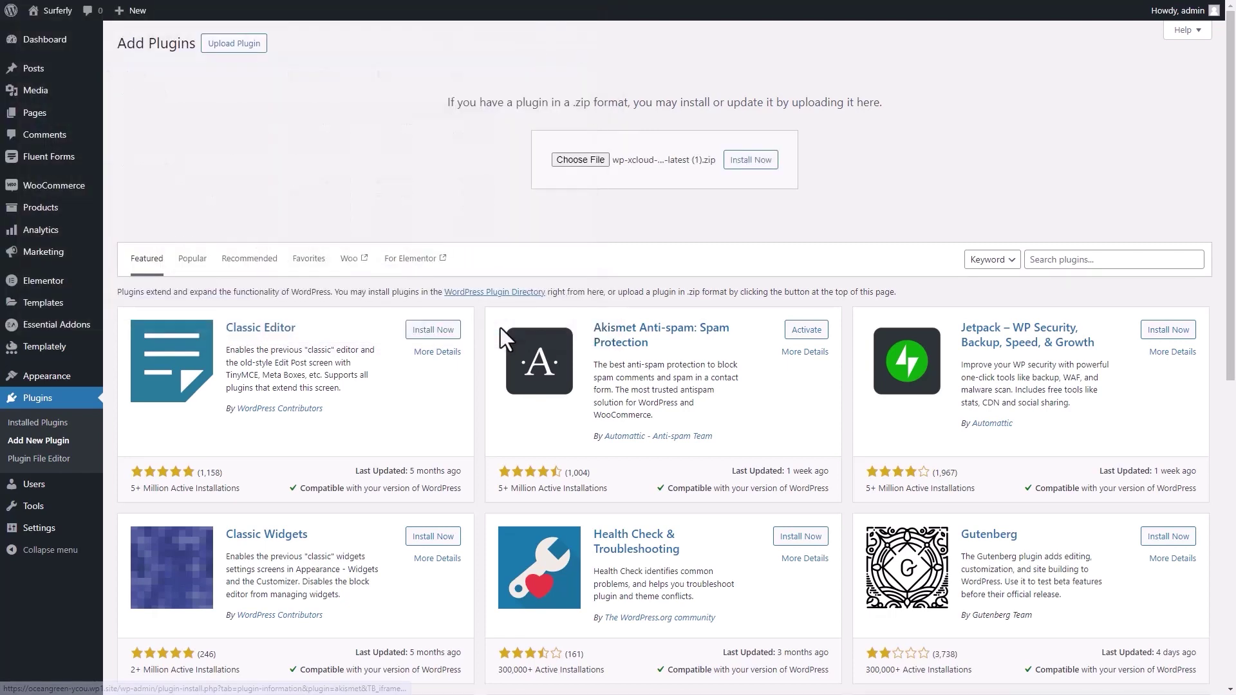
Install and activate the xCloud Migration Assistant plugin, then go to its token page
click(742, 165)
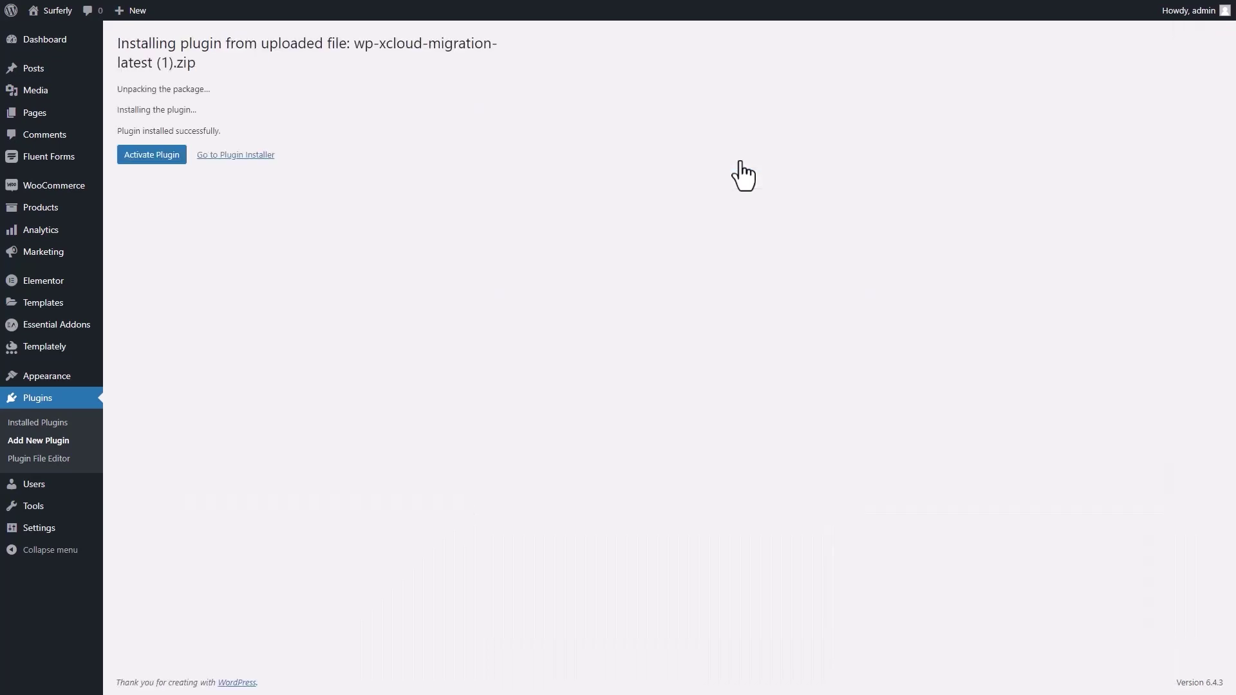
click(162, 159)
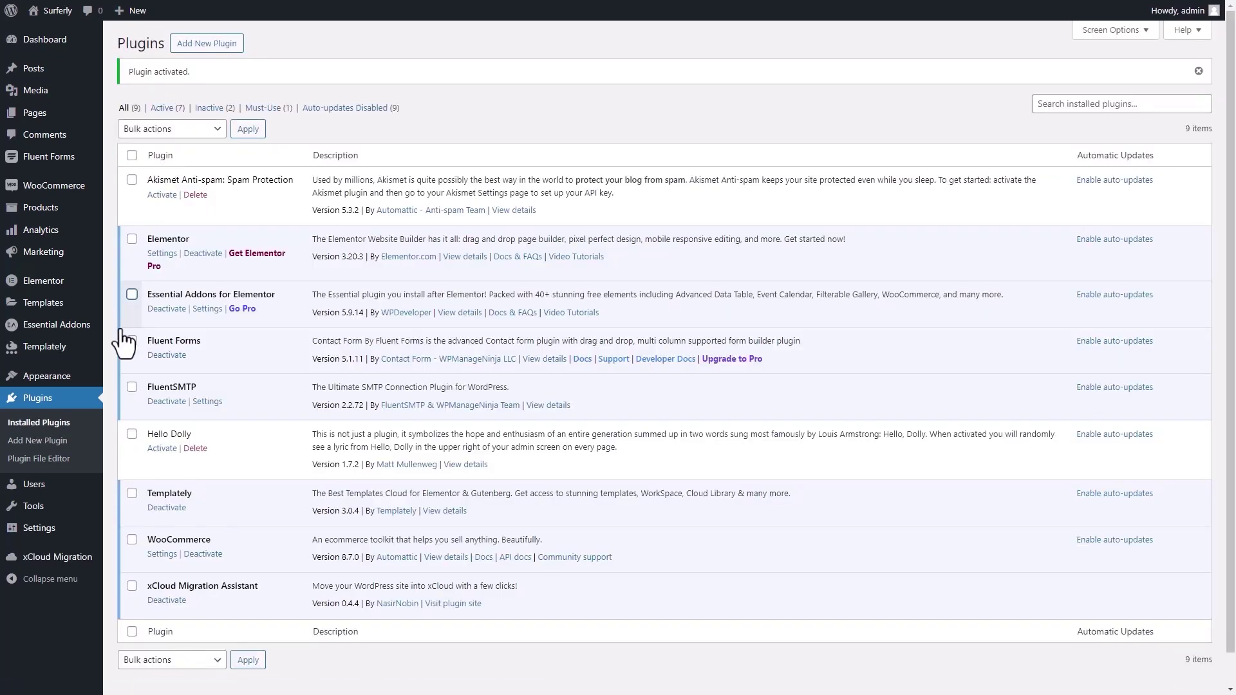
click(49, 559)
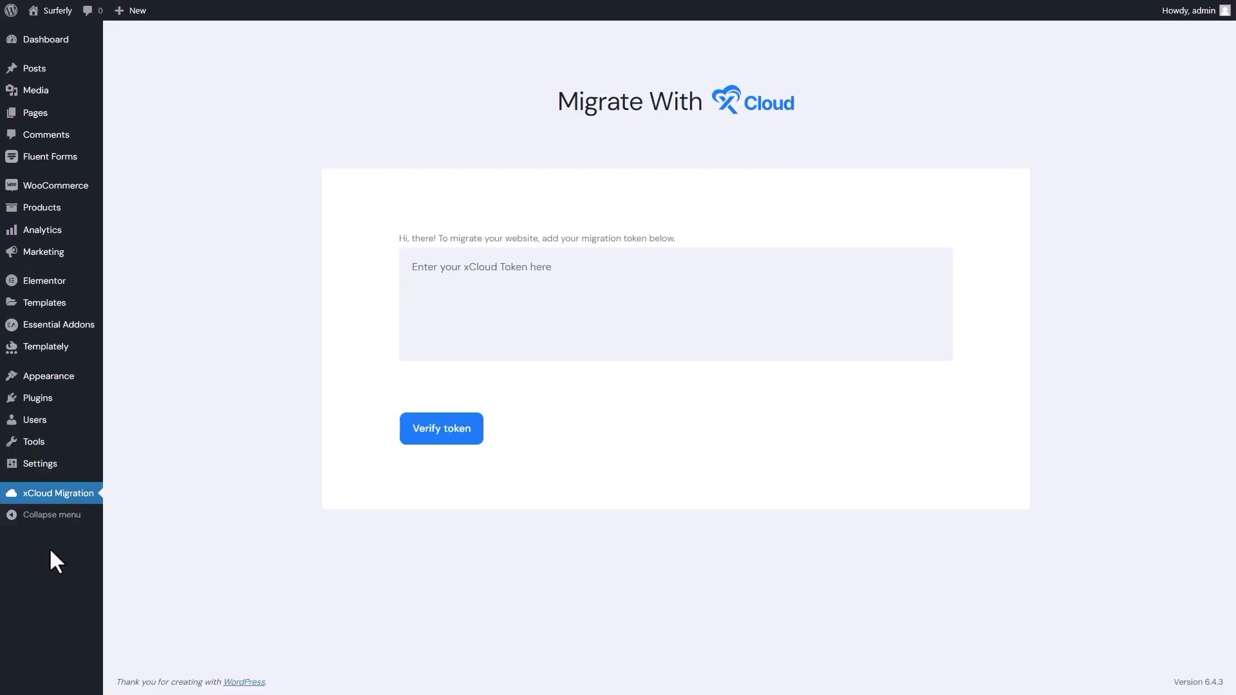
Paste the authentication token into WordPress, verify it, and recopy the token in xCloud
click(419, 300)
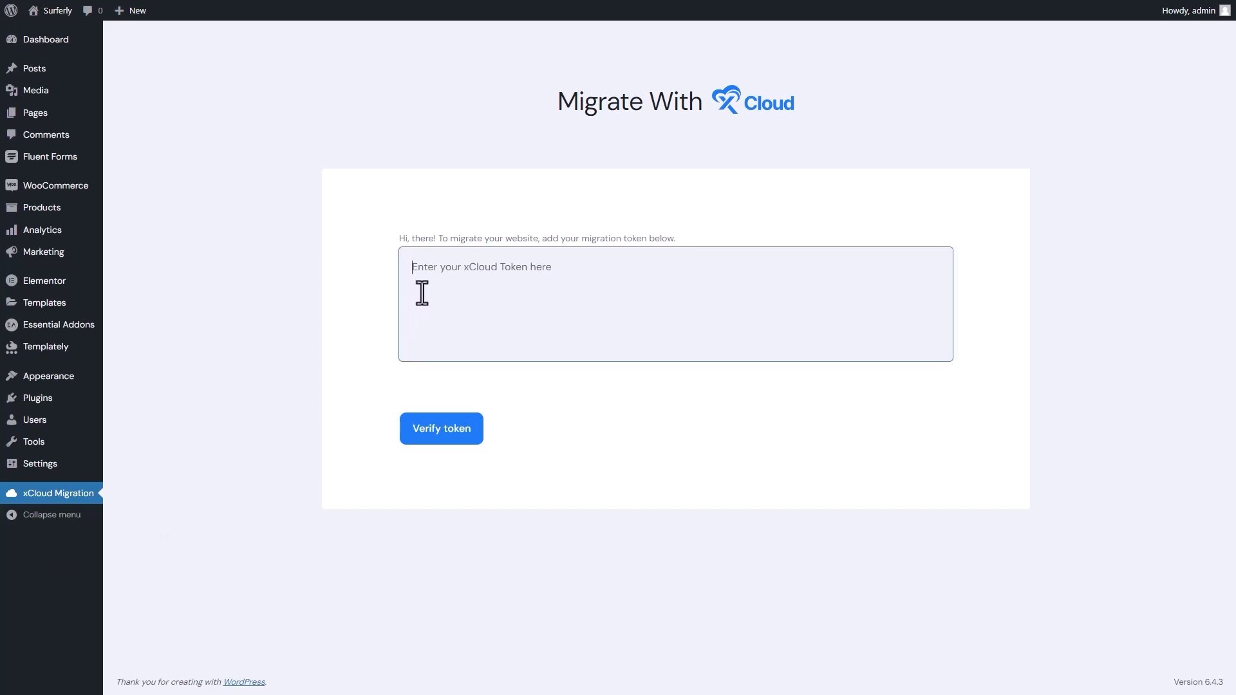
key(ctrl+v)
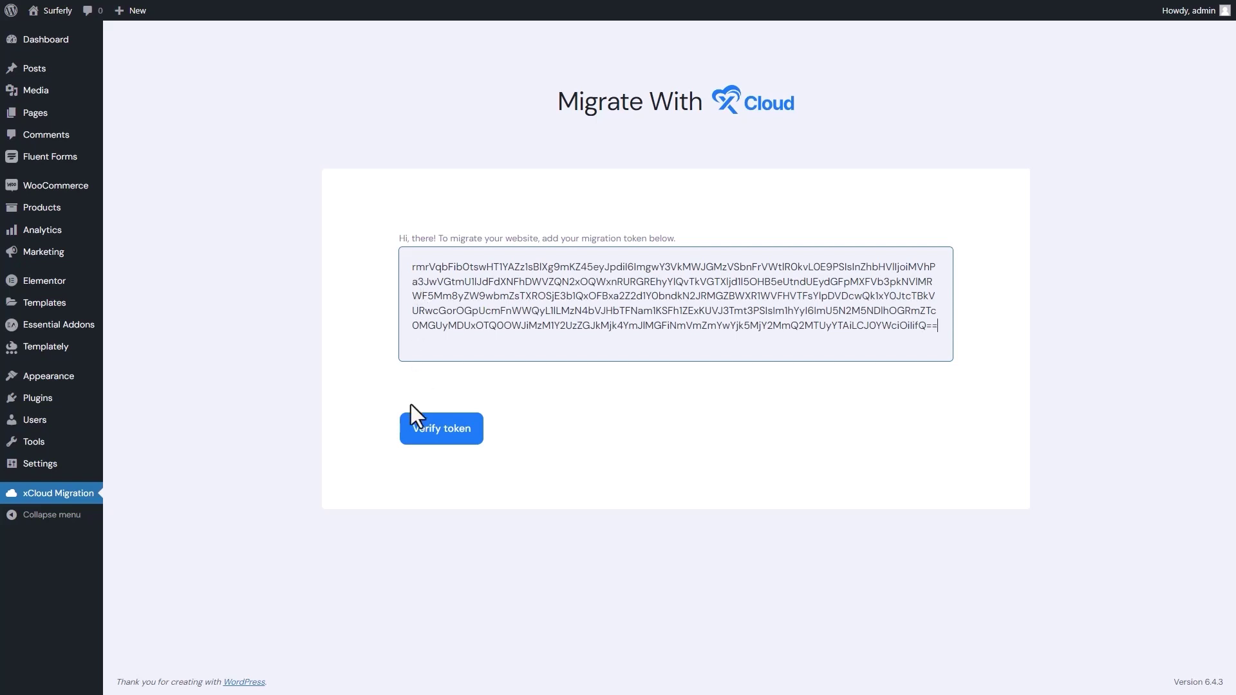
click(414, 434)
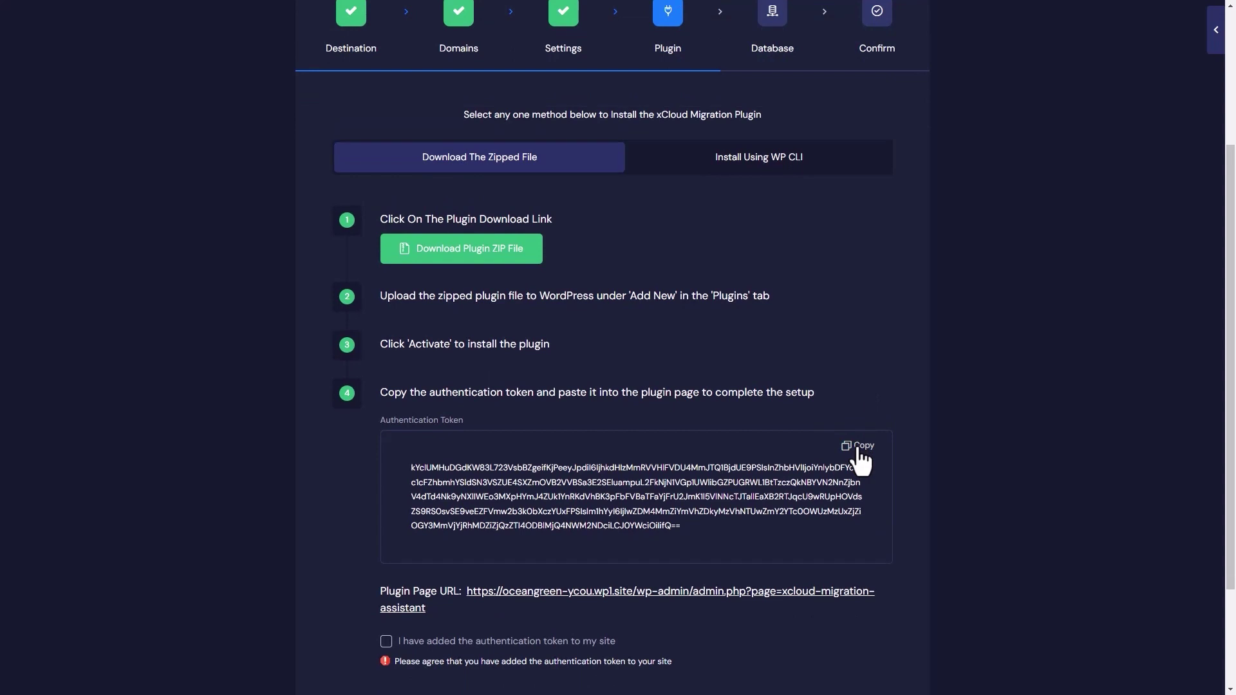
click(859, 447)
Move the migration wizard from the Plugin step on to step 5, Database
scroll(388, 633, down, 2)
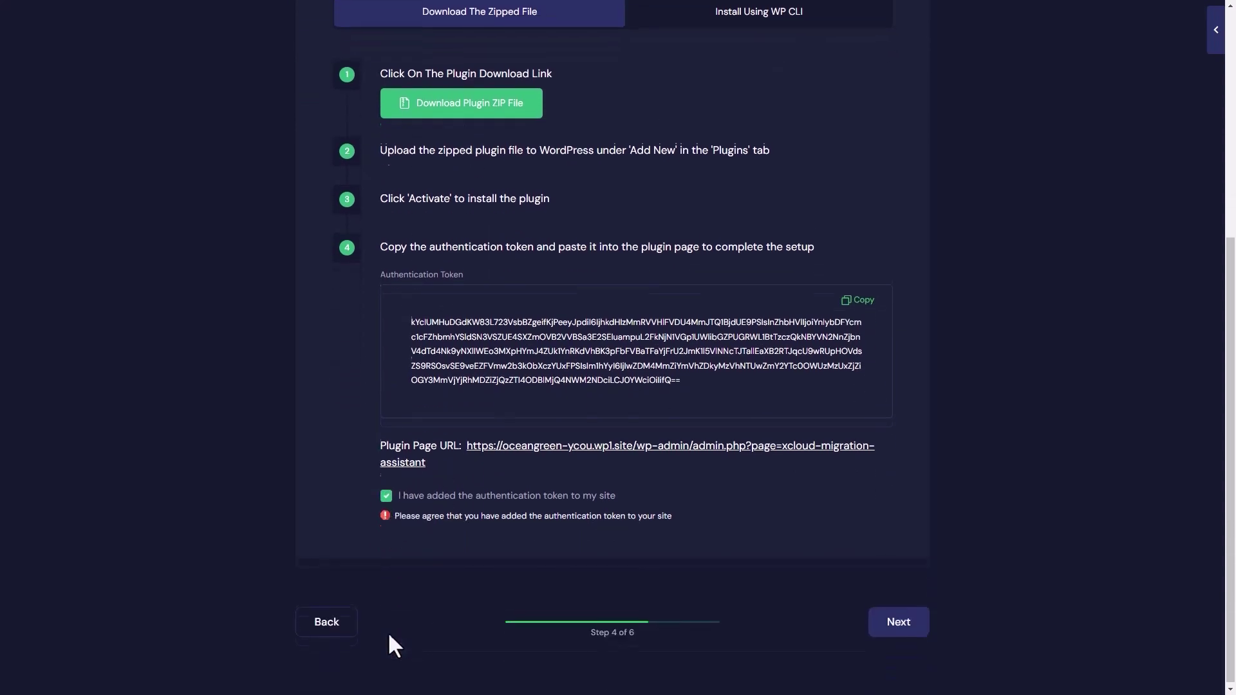
click(906, 639)
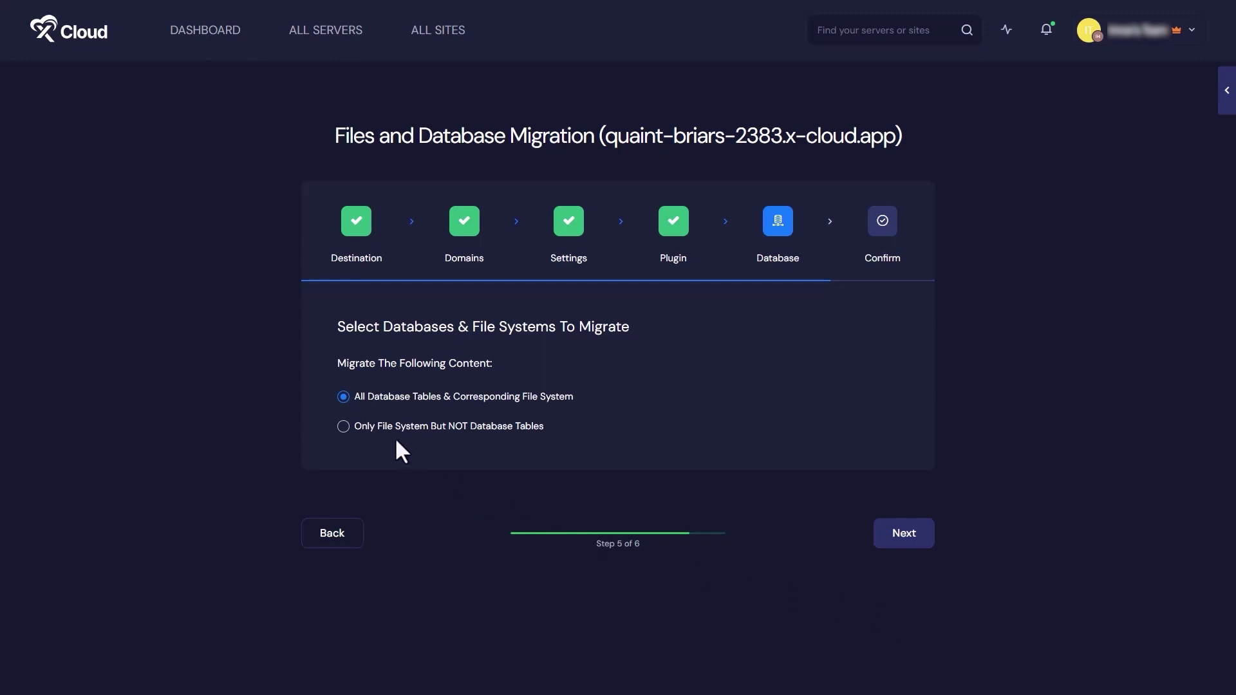
Migrate all database tables with their file system, confirm the details, and start the migration
click(376, 429)
click(388, 398)
click(905, 543)
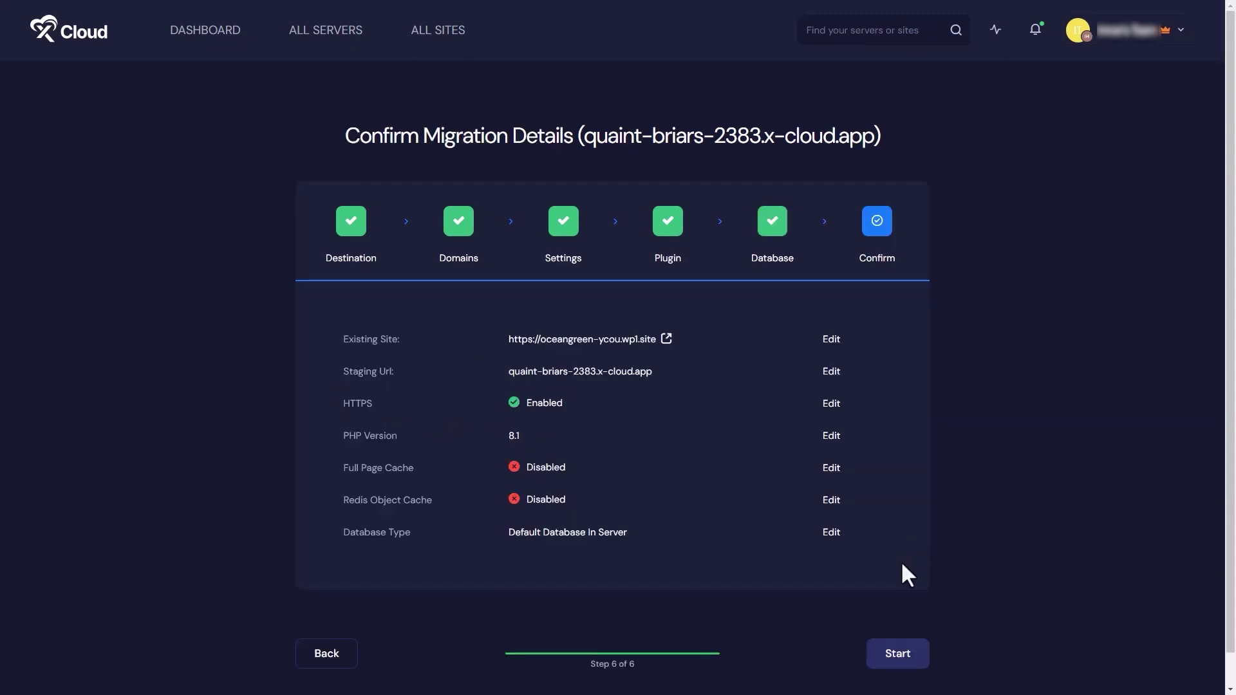
click(903, 656)
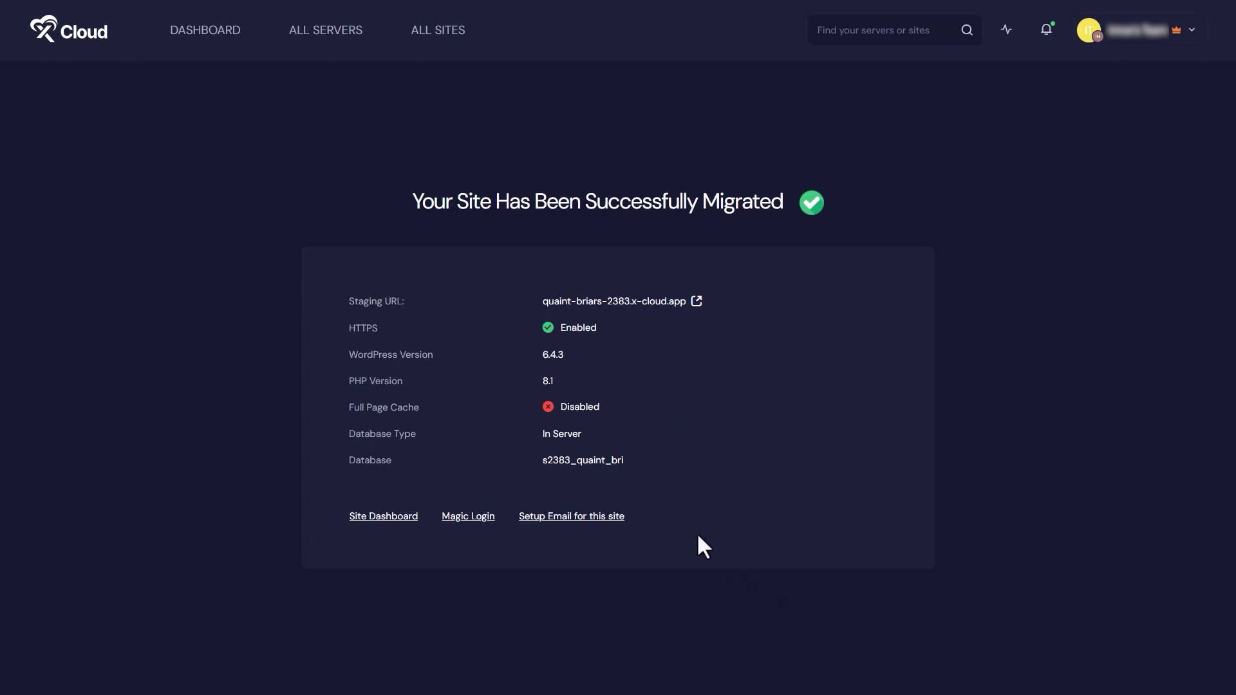
Go to the dashboard overview and find quaint-briars-2383.x-cloud.app among the 4 listed sites
click(226, 40)
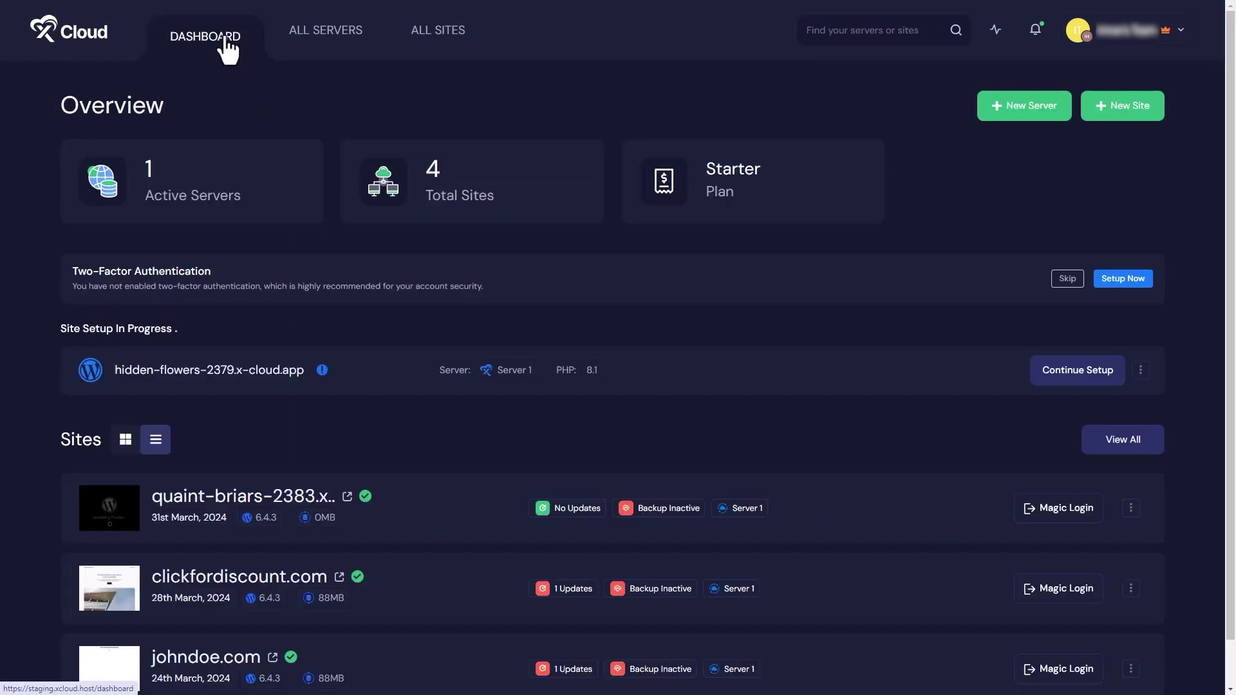
scroll(225, 37, down, 1)
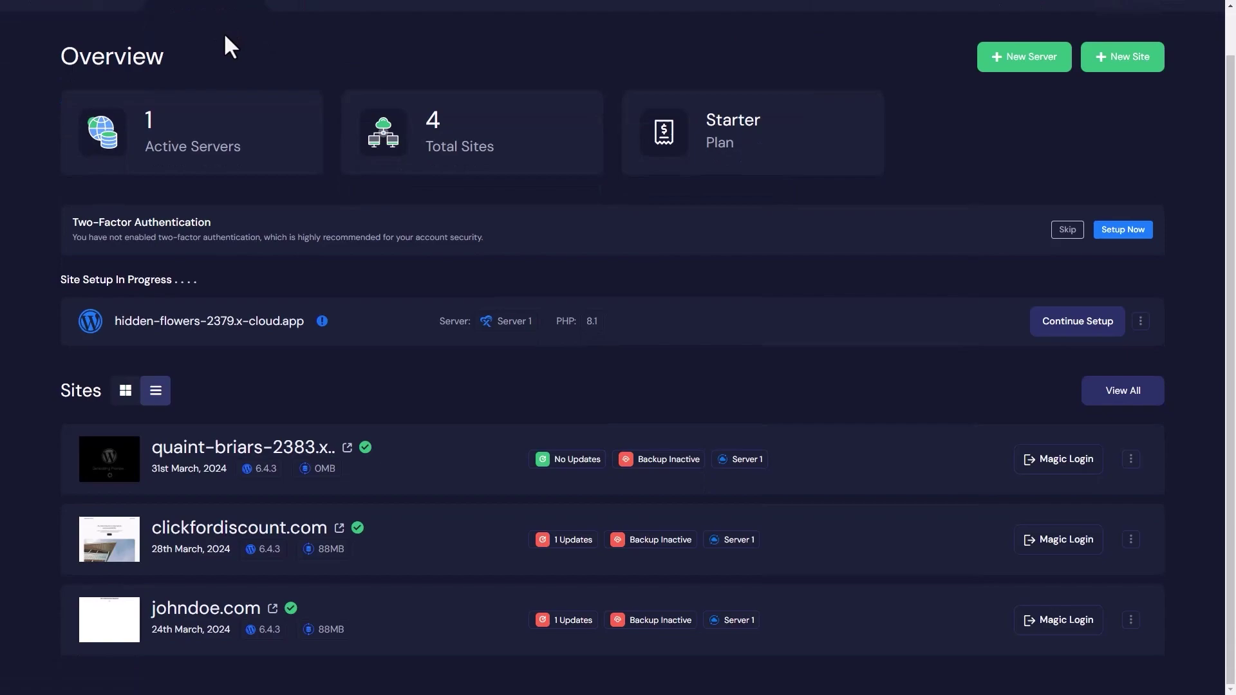